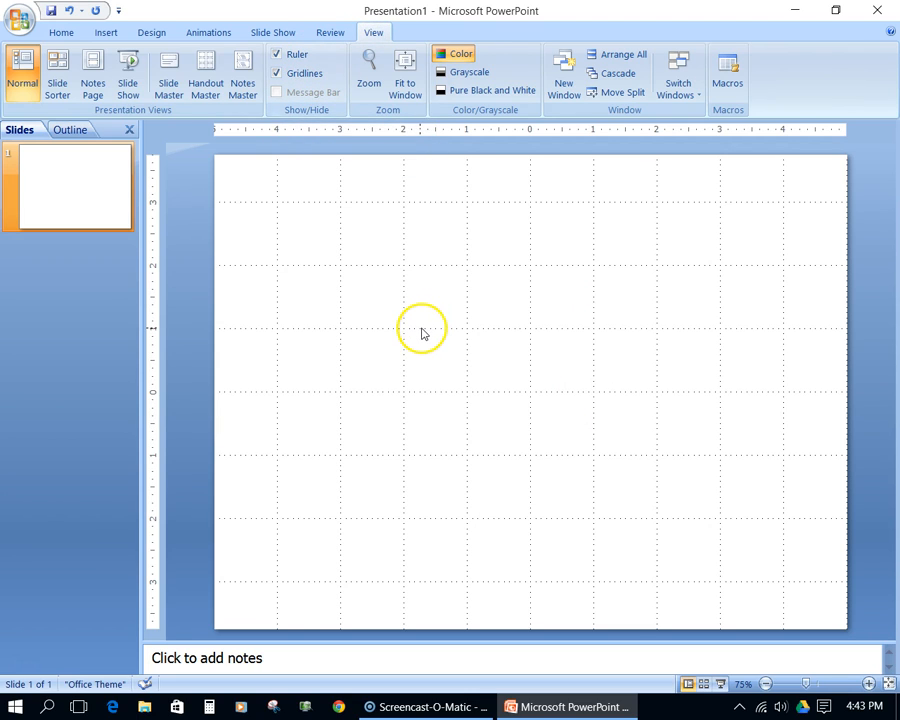
- Draw a rectangle on the blank slide and resize it to a centred square of about 6 by 6 inches
click(63, 194)
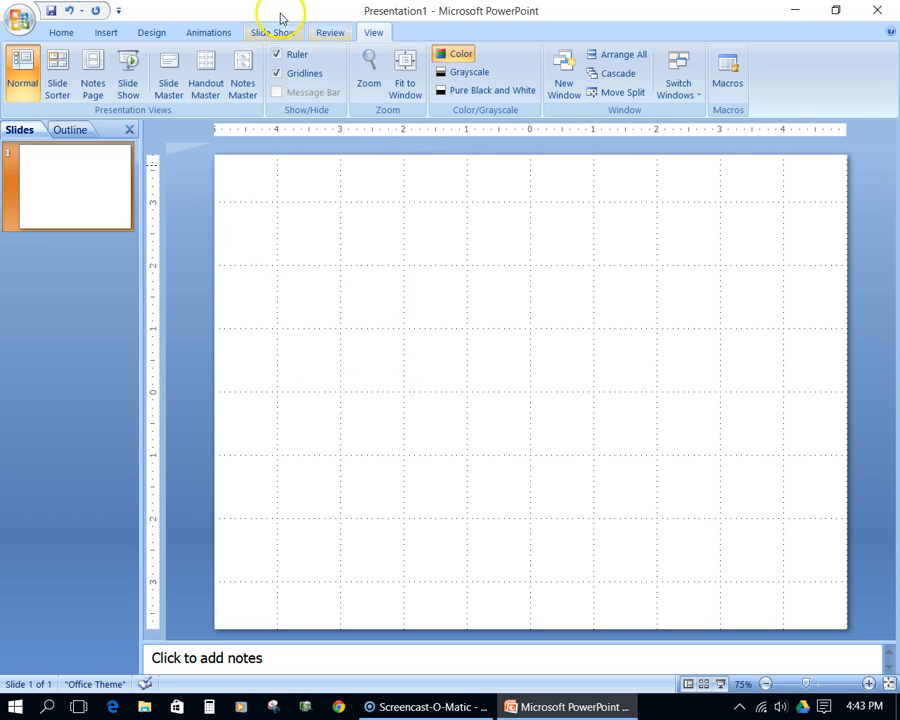
click(107, 33)
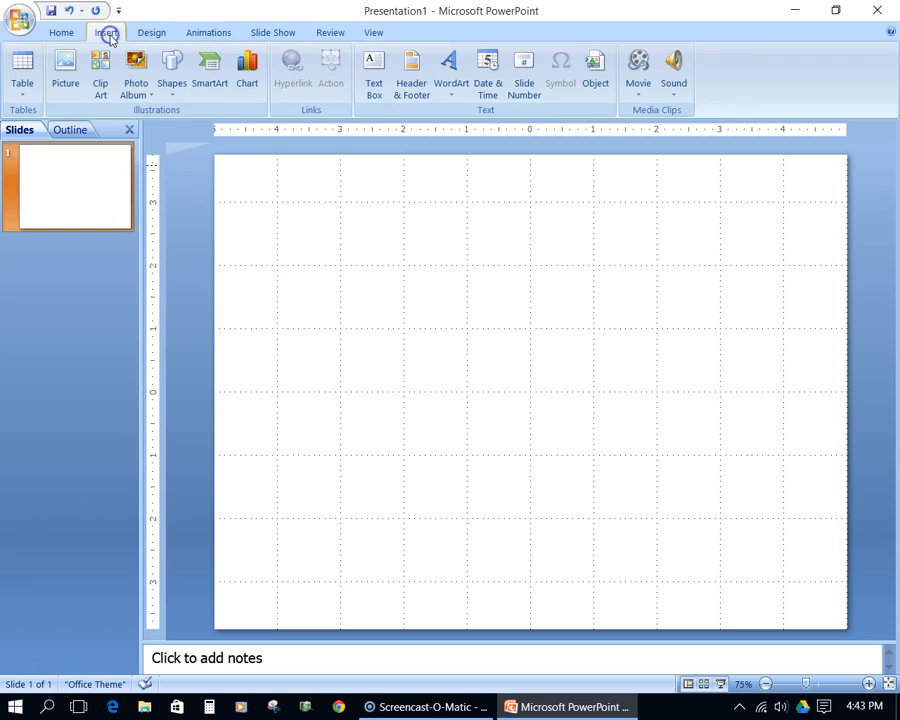
click(176, 88)
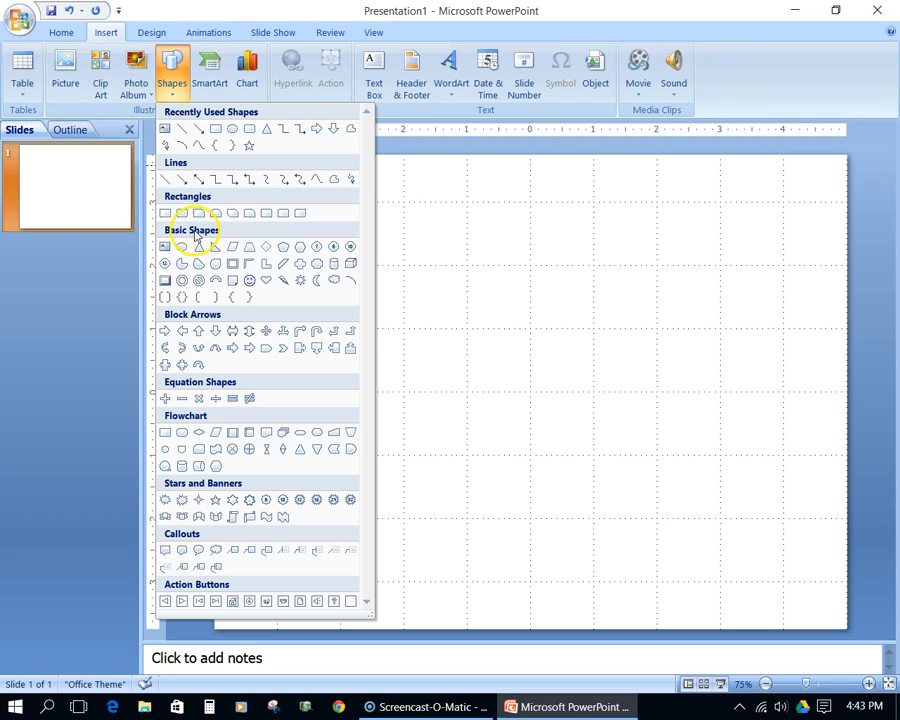
click(164, 213)
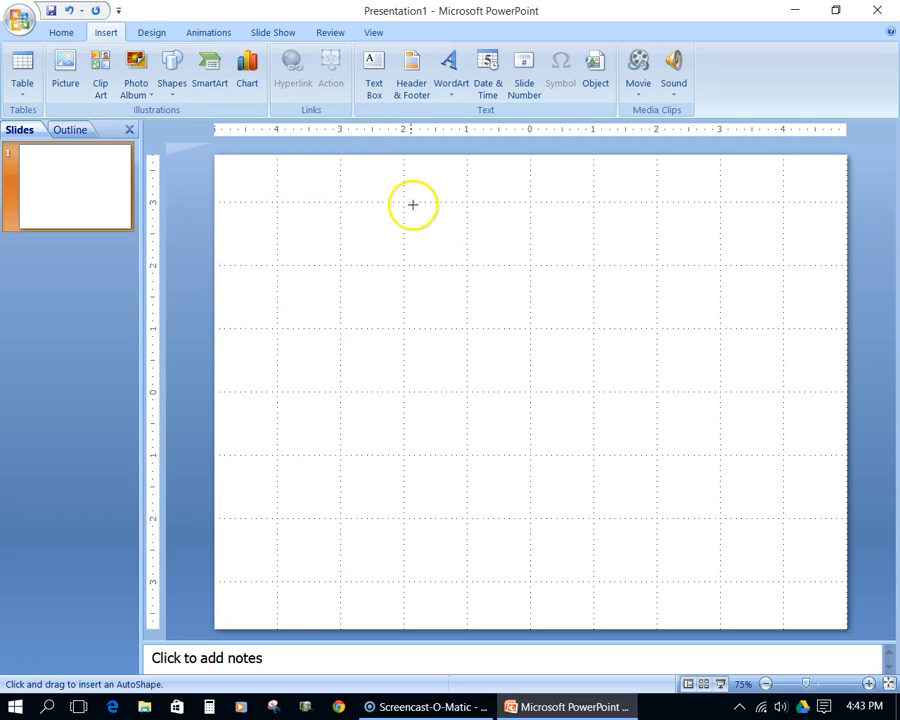
mouse_move(340, 203)
mouse_down()
mouse_move(408, 338)
mouse_move(477, 581)
mouse_move(784, 586)
mouse_up()
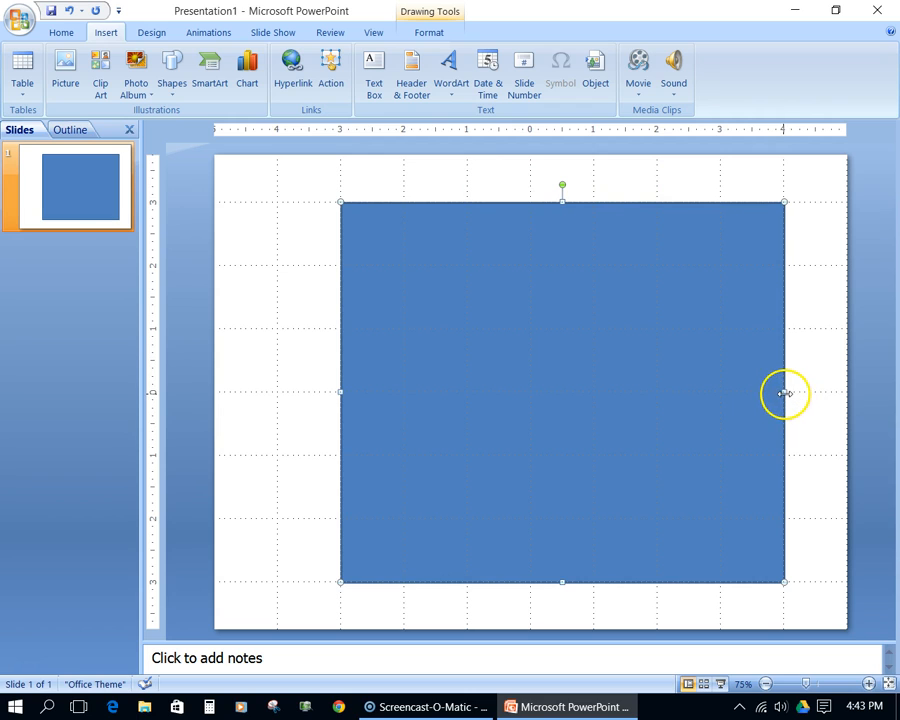
drag(785, 394, 721, 407)
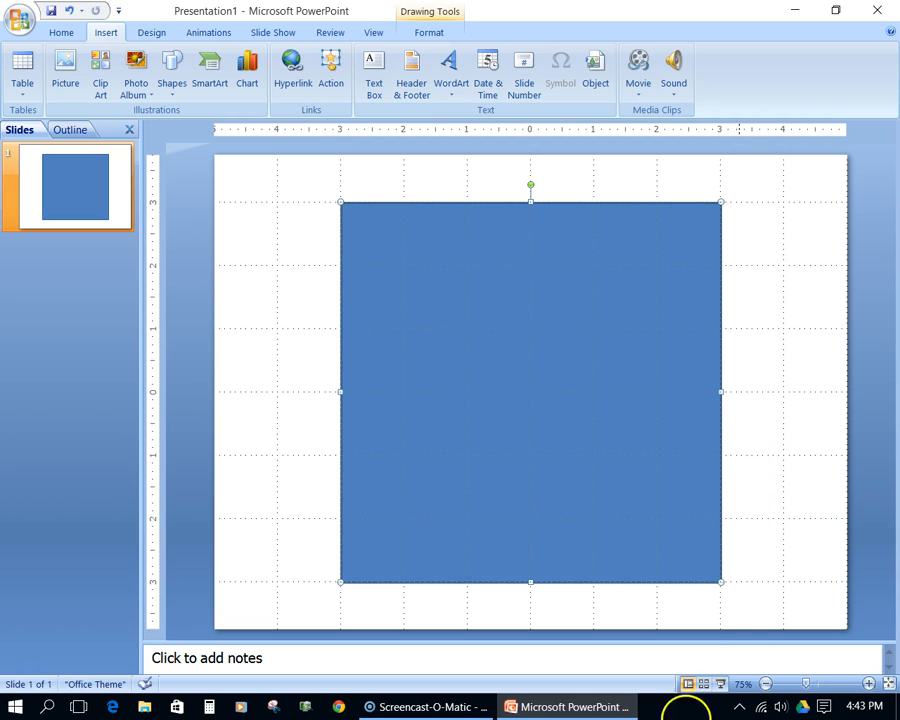
click(273, 381)
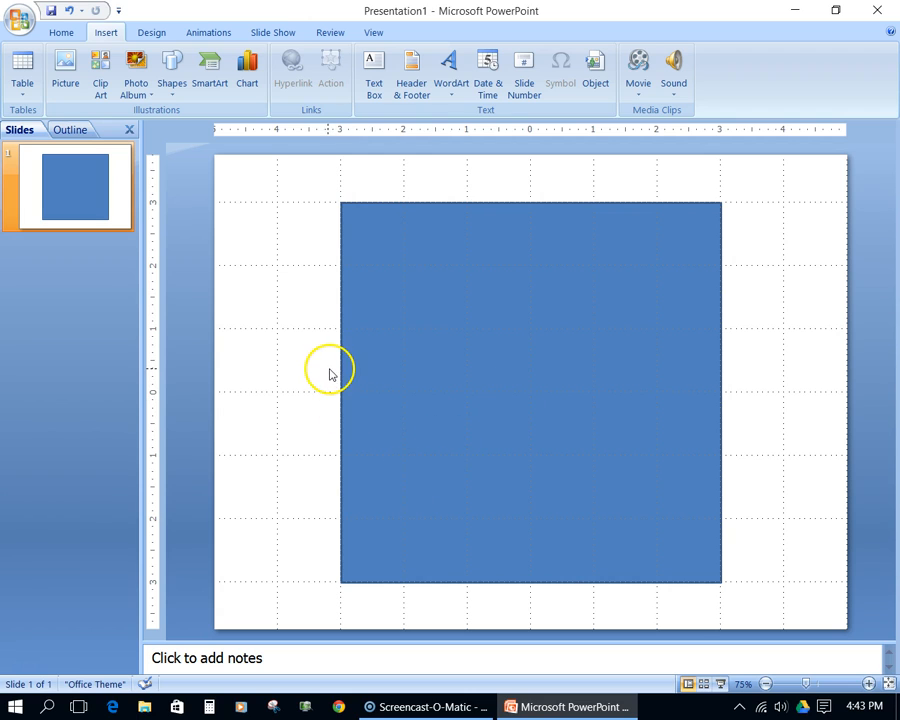
- Set the square's fill to No fill so only its outline remains
right_click(502, 368)
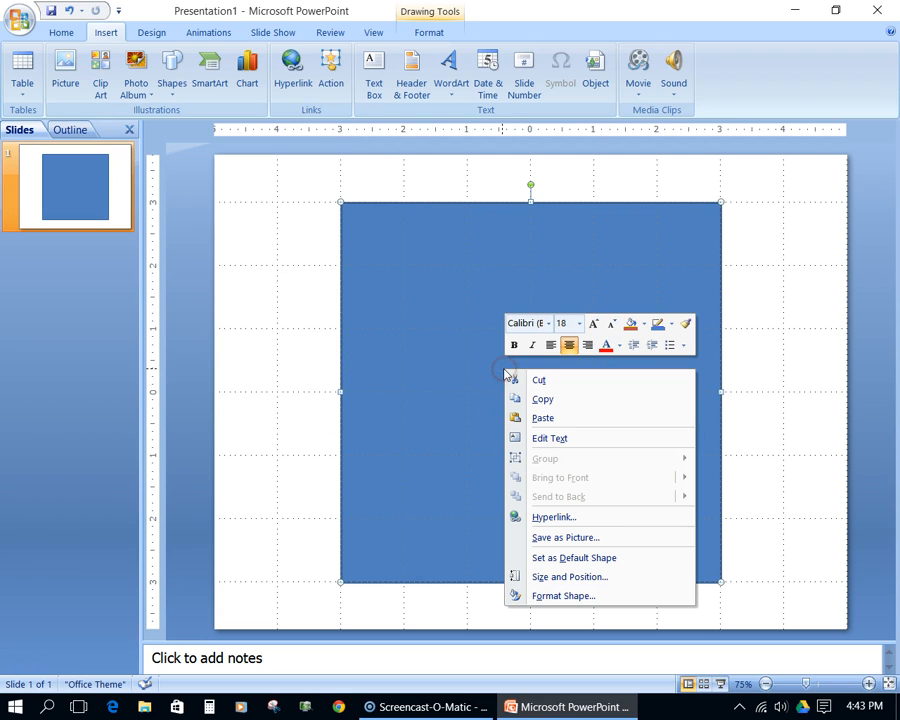
click(543, 595)
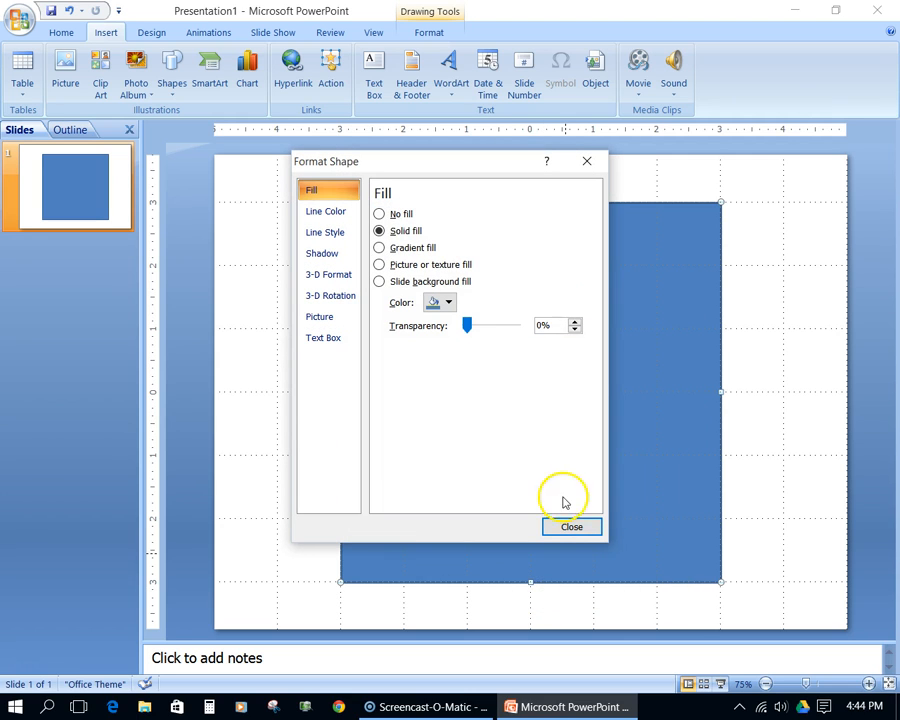
click(397, 215)
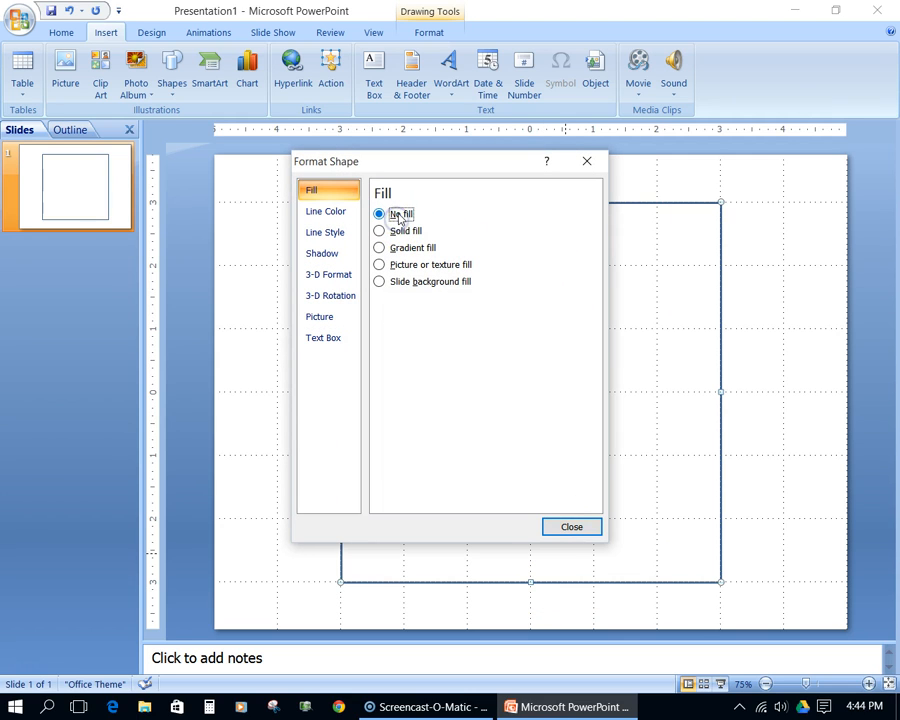
click(571, 526)
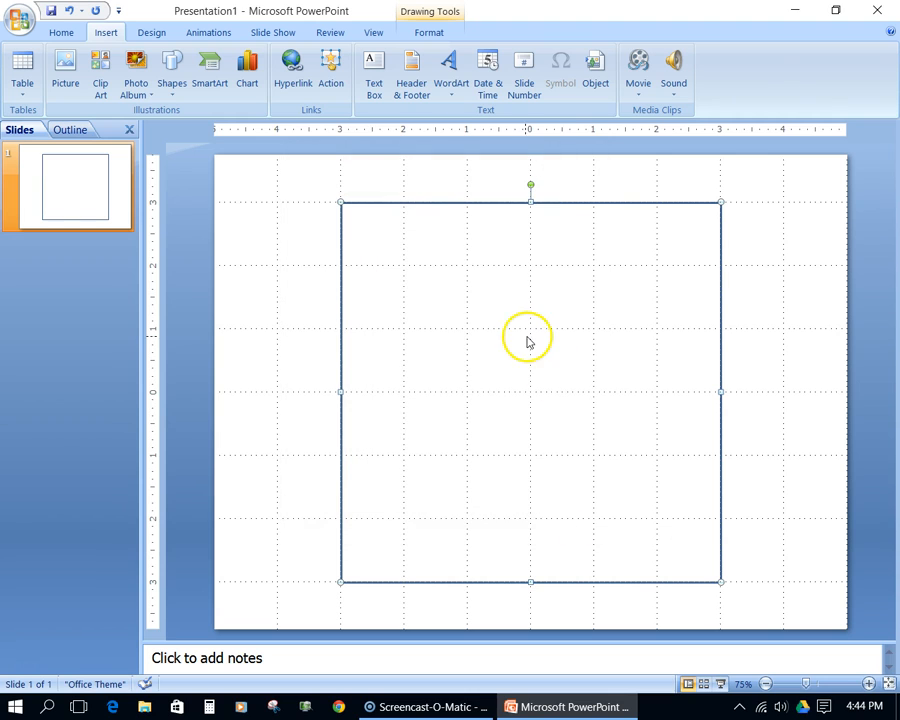
- Add a new blank slide after slide 1
click(76, 315)
right_click(76, 316)
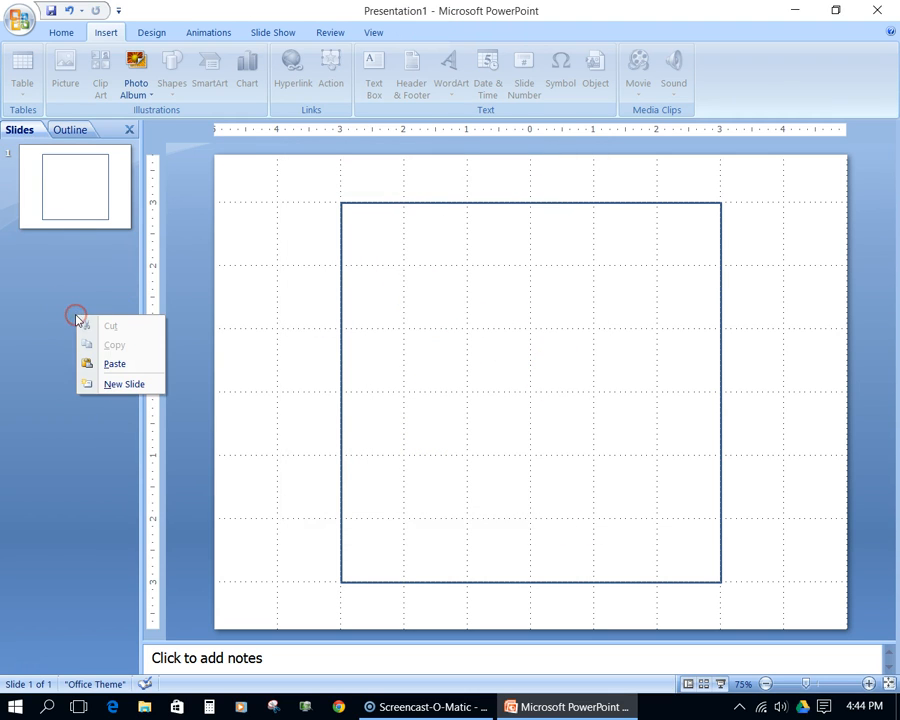
click(113, 386)
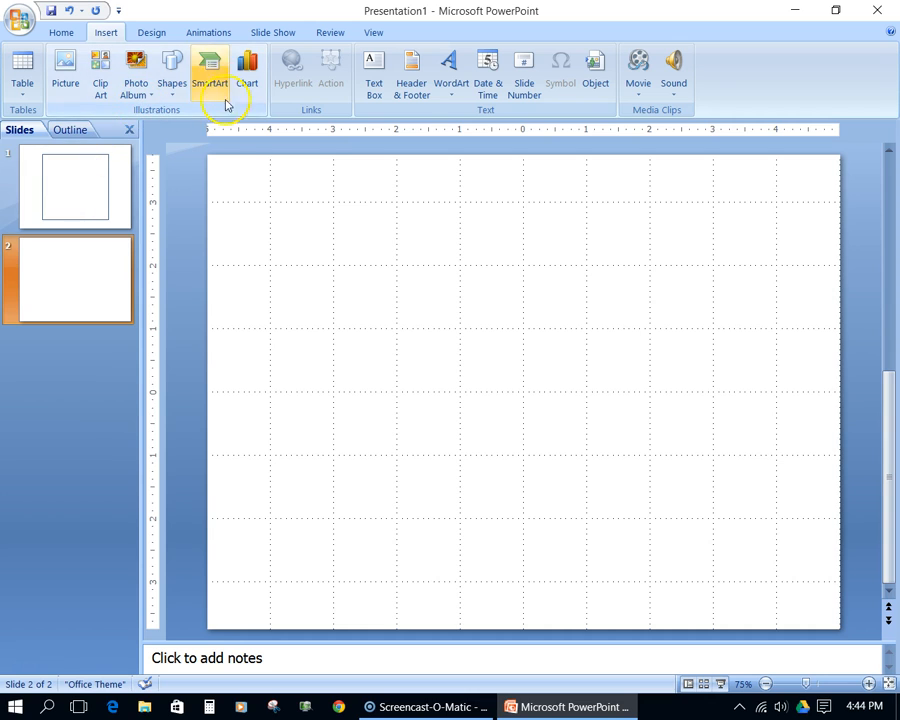
- Draw a rectangle about 6 inches wide and 3 inches high on slide 2, aligned to the gridlines
click(173, 72)
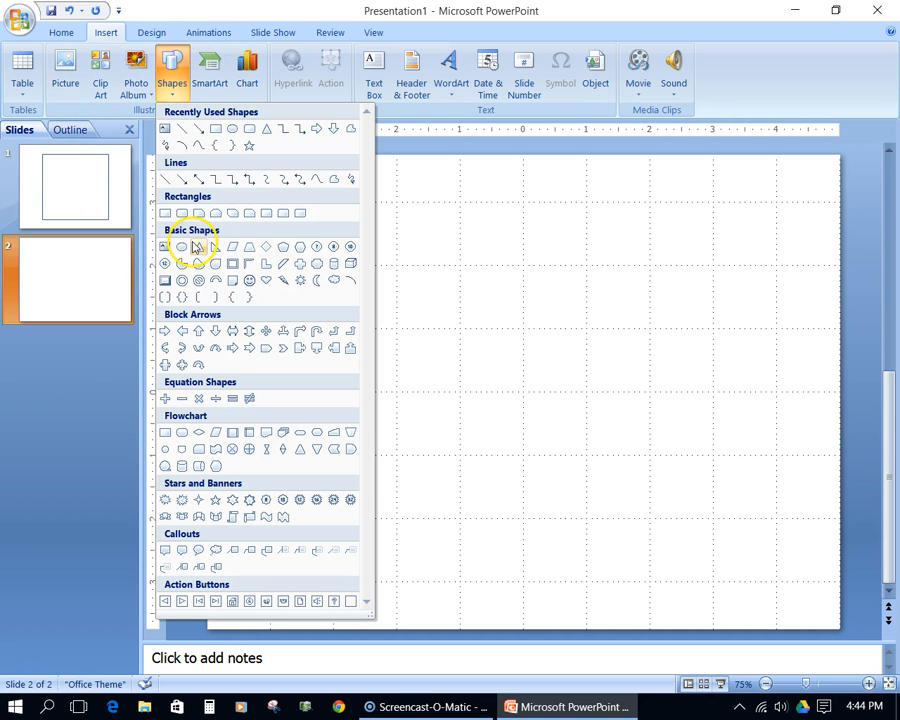
click(166, 213)
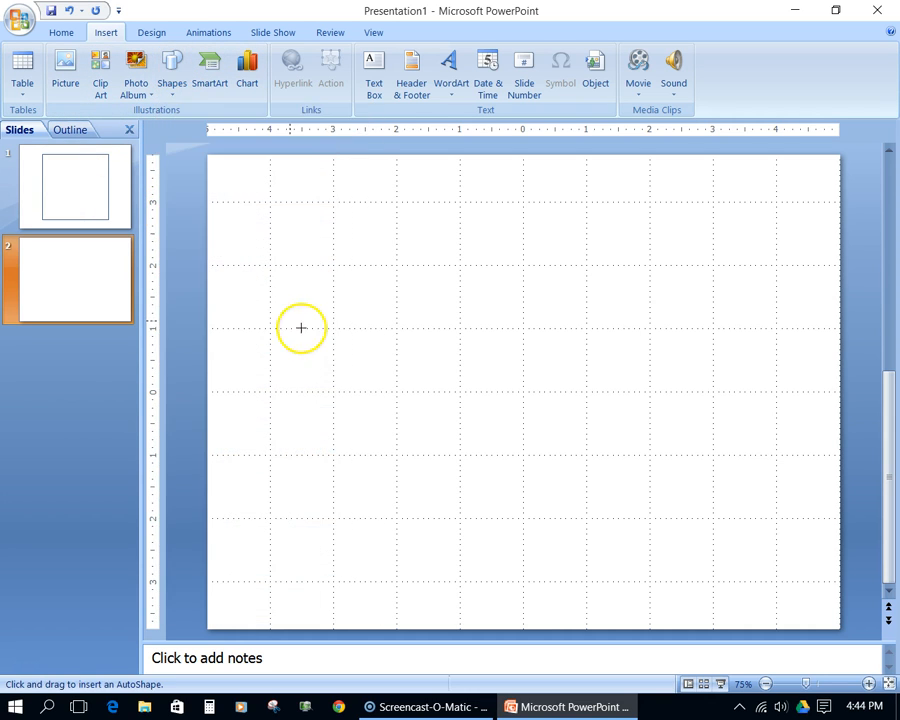
drag(271, 265, 704, 458)
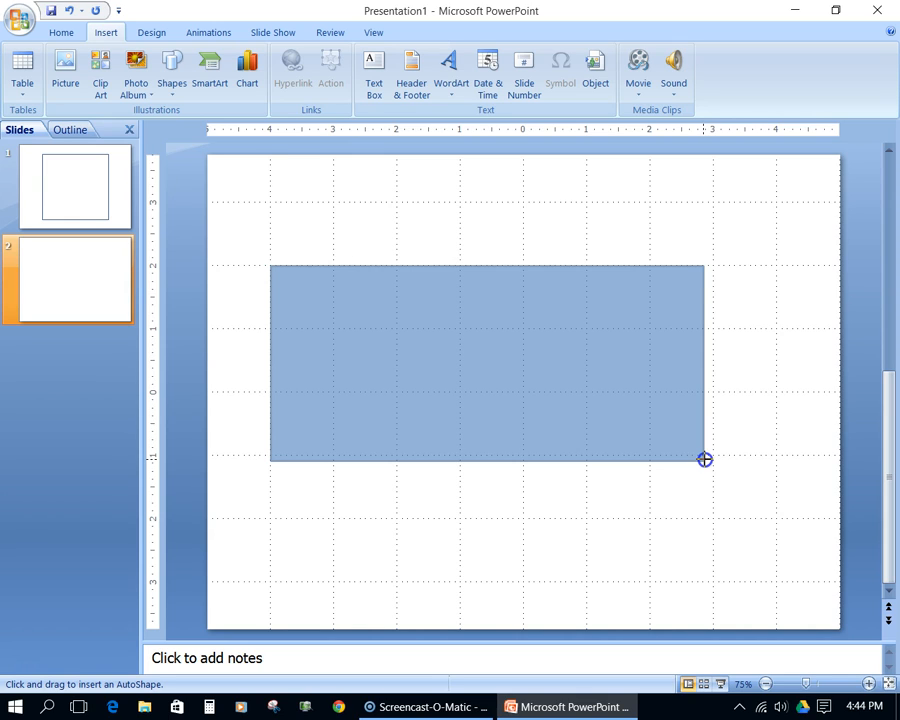
drag(704, 459, 650, 465)
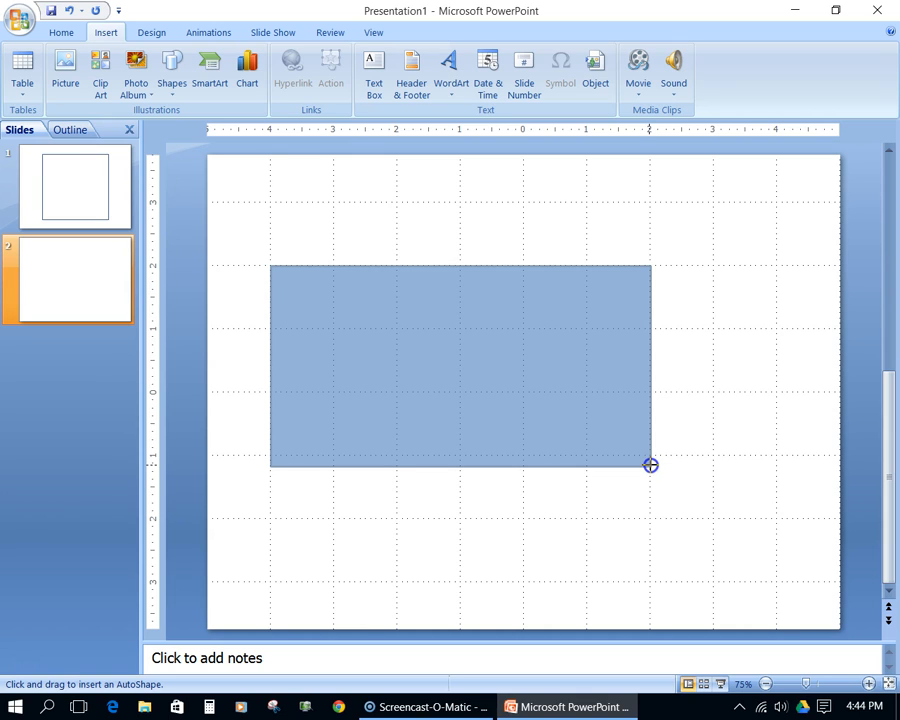
drag(652, 464, 650, 456)
click(589, 528)
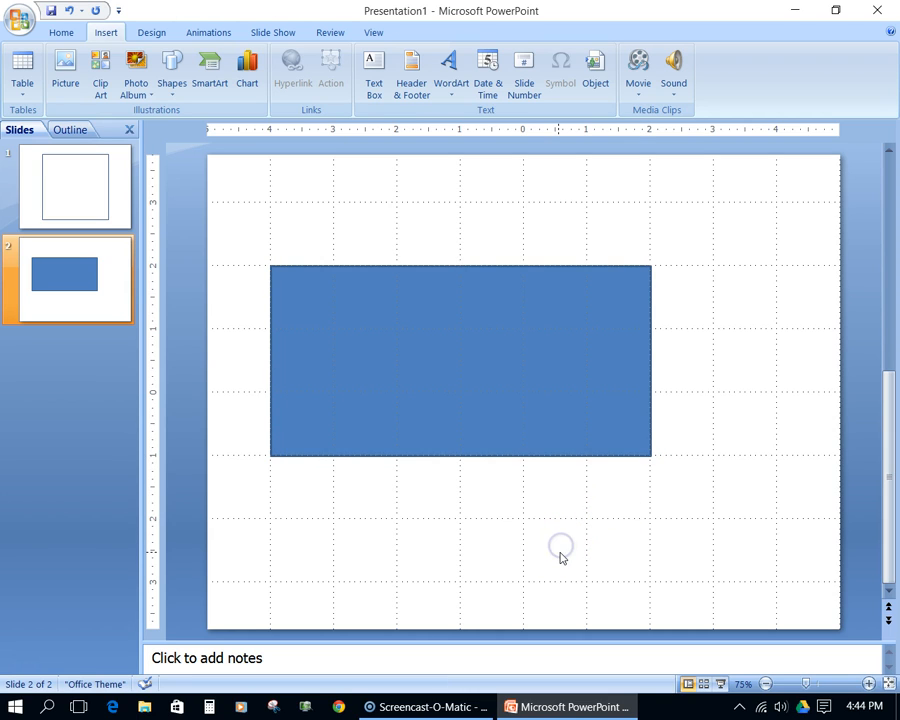
- Set the fill of the rectangle on slide 2 to No fill
click(494, 363)
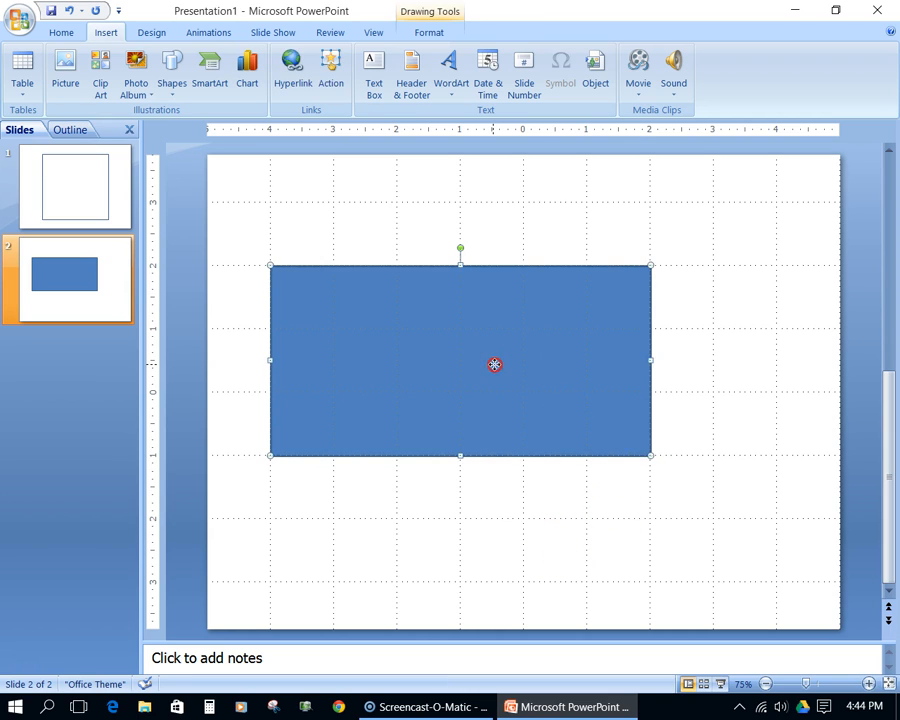
right_click(495, 364)
click(552, 591)
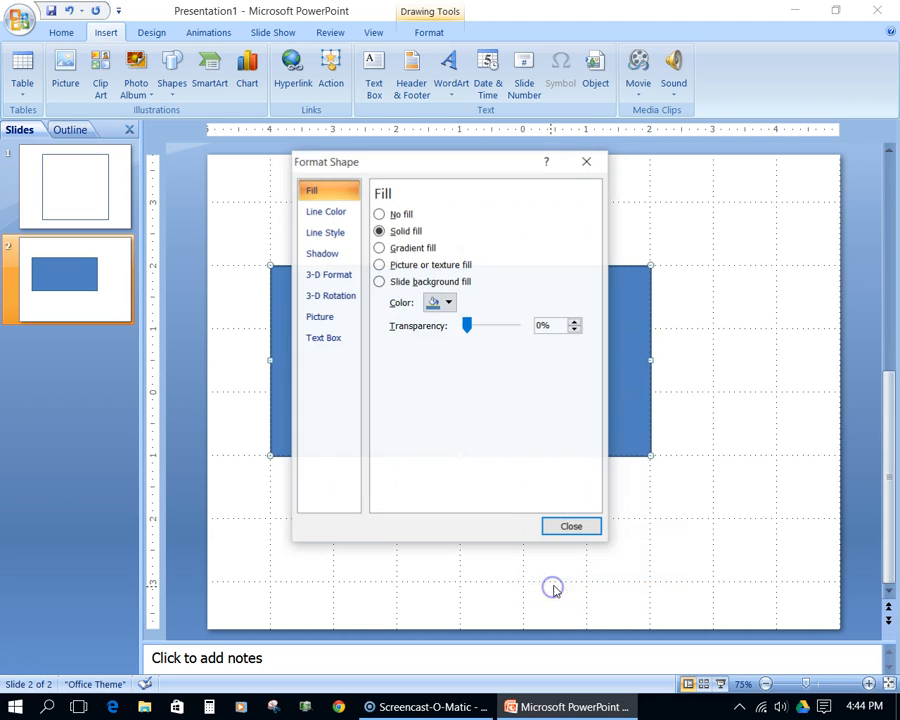
click(383, 213)
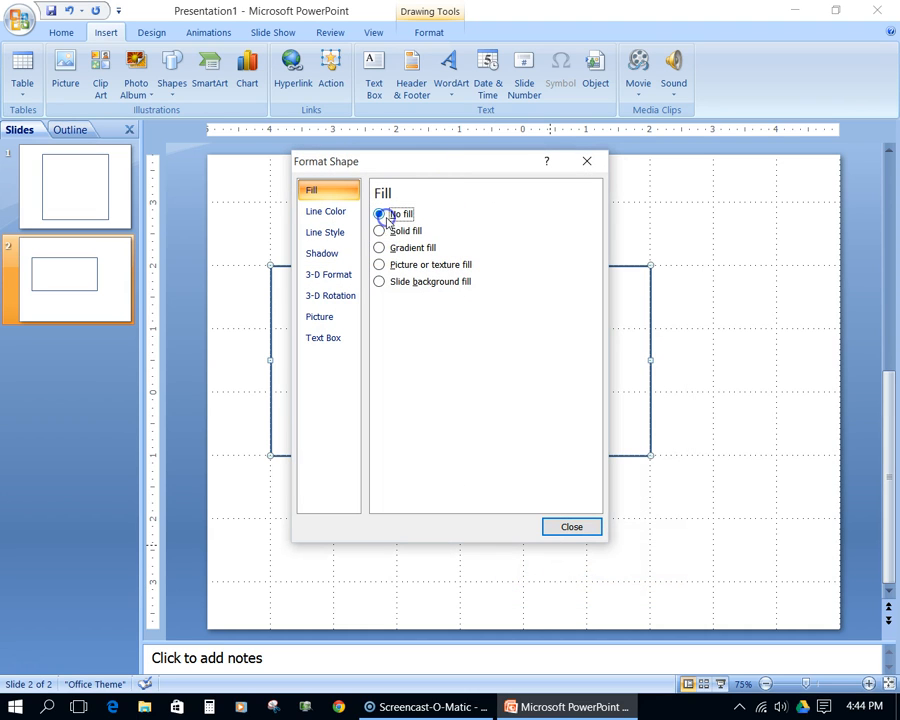
click(562, 528)
click(566, 546)
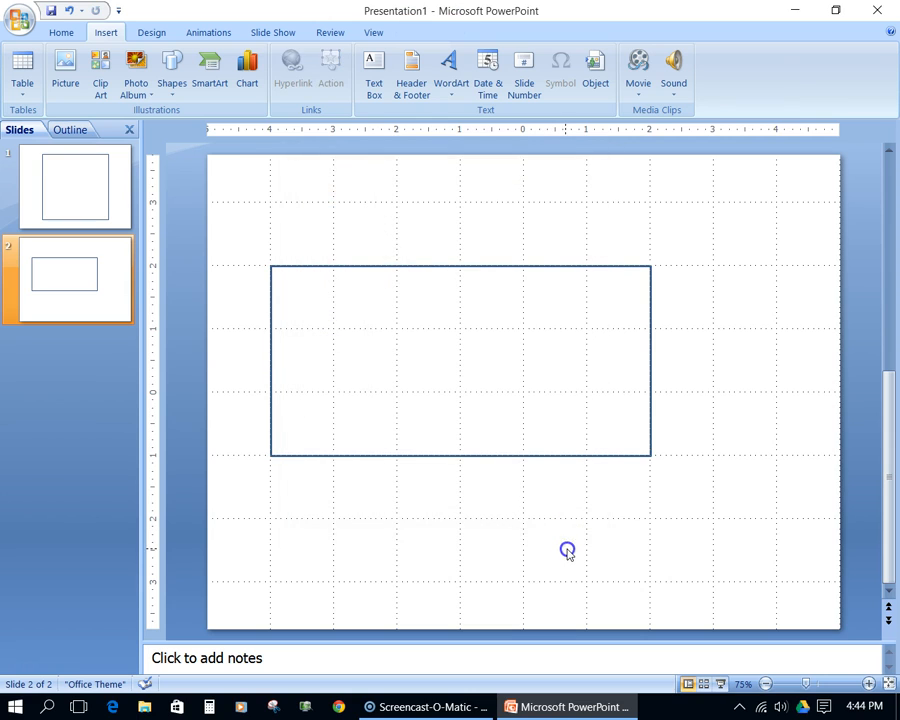
- Compare the two slides and move the rectangle on slide 2 to about the centre of the slide
click(80, 208)
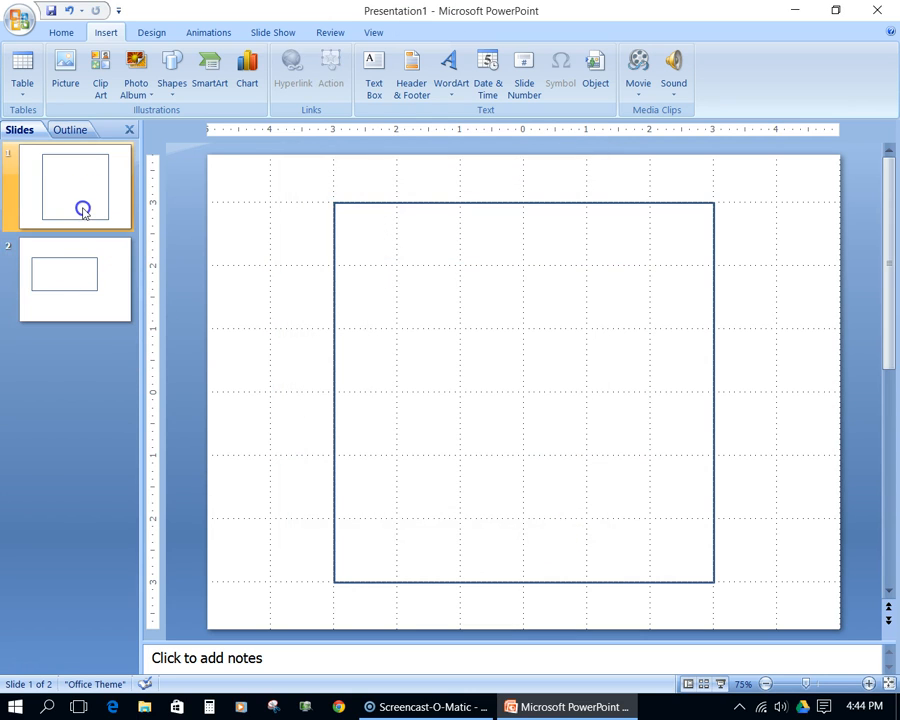
click(82, 306)
click(76, 193)
click(64, 275)
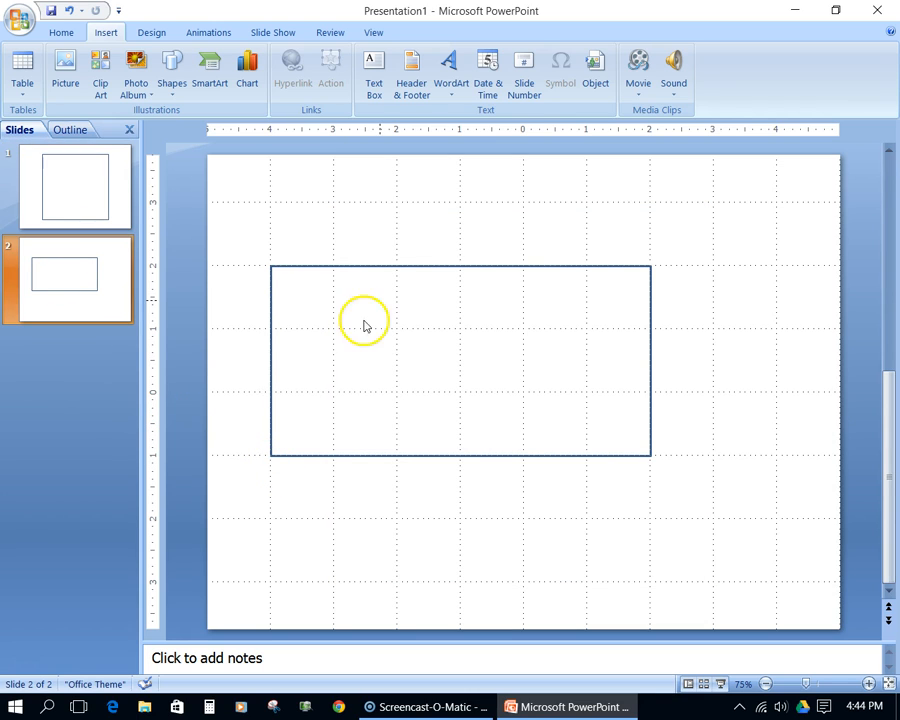
drag(403, 268, 472, 295)
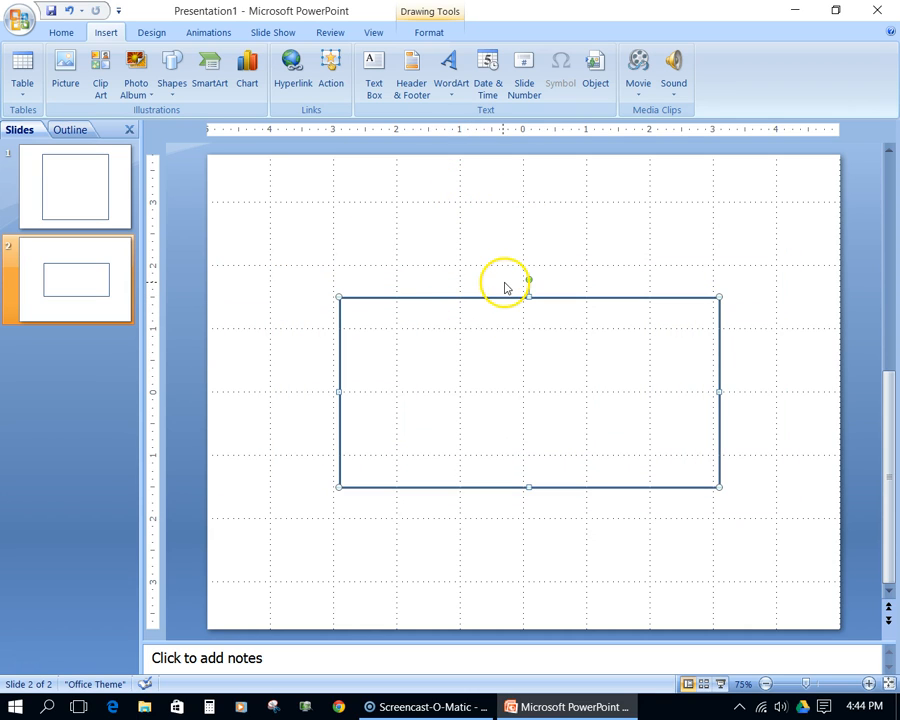
- Save the file to the Desktop as a PowerPoint Presentation named ForMyPics
click(14, 28)
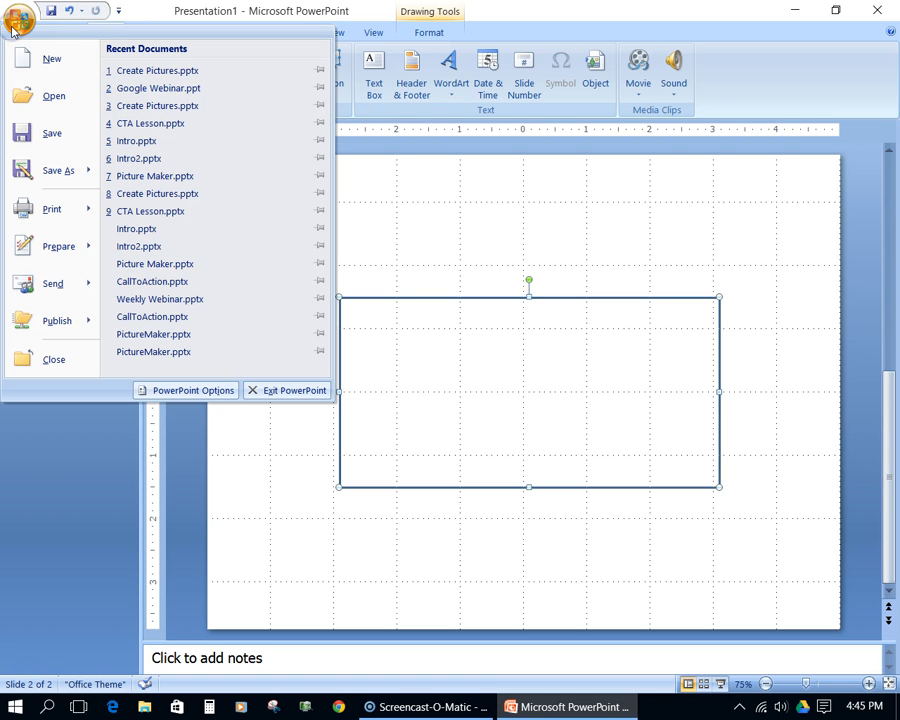
mouse_move(58, 172)
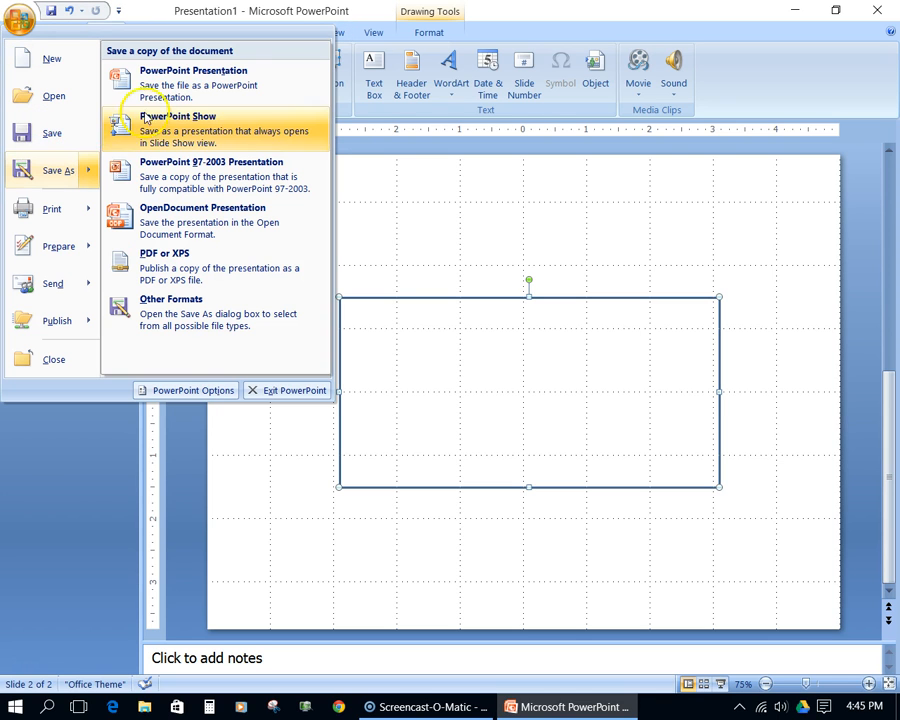
click(157, 76)
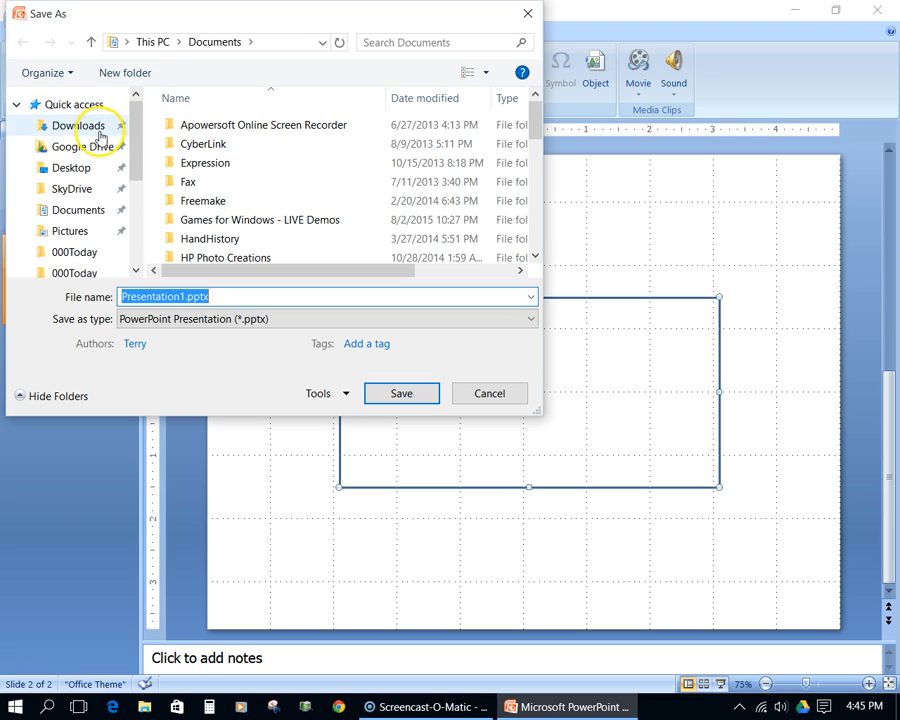
click(87, 167)
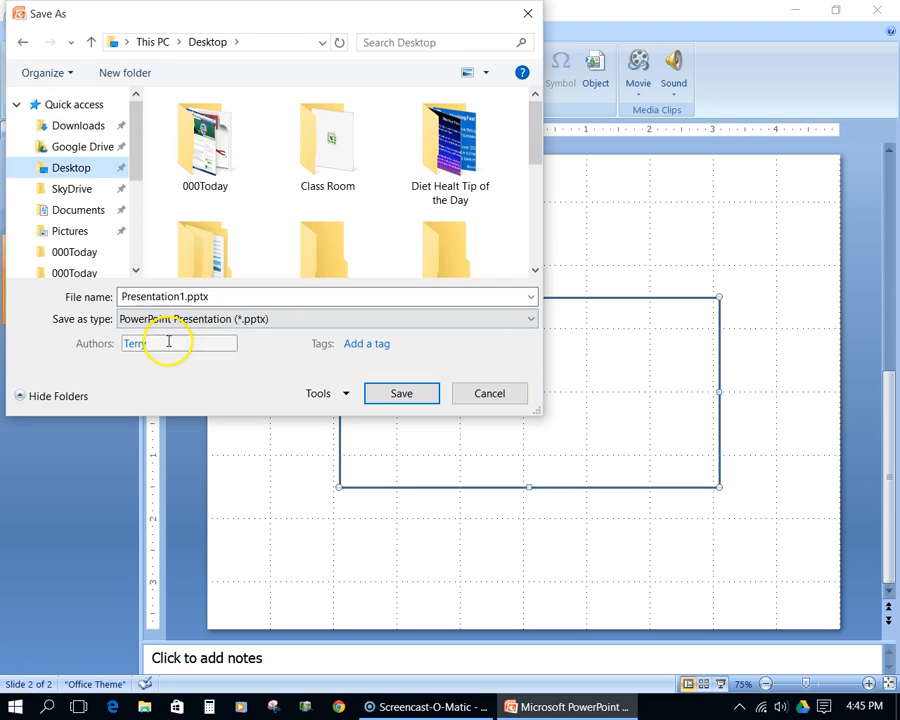
double_click(190, 297)
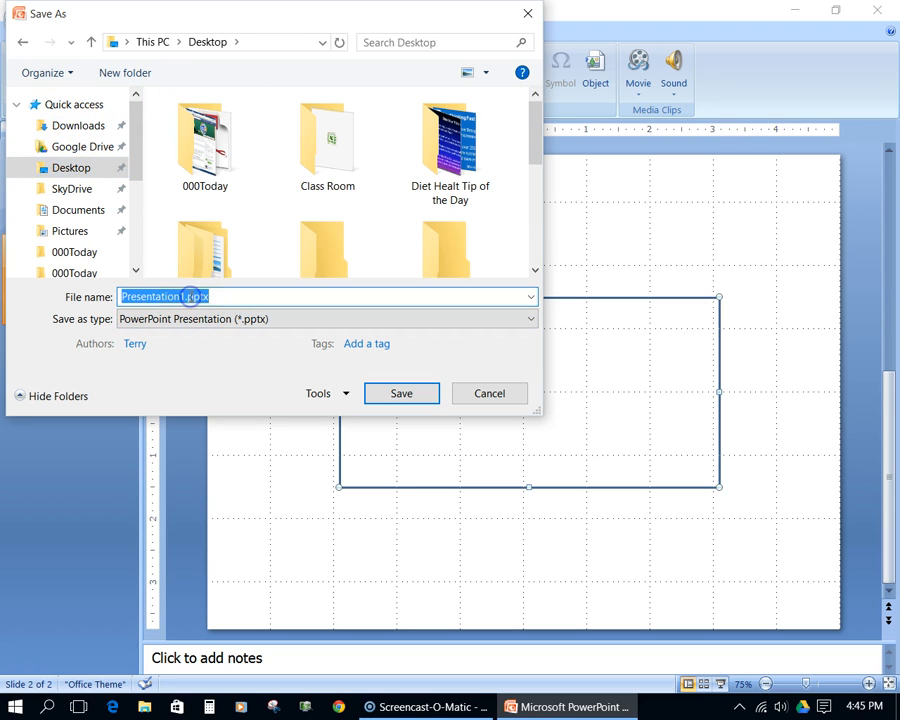
text(ForMyPics)
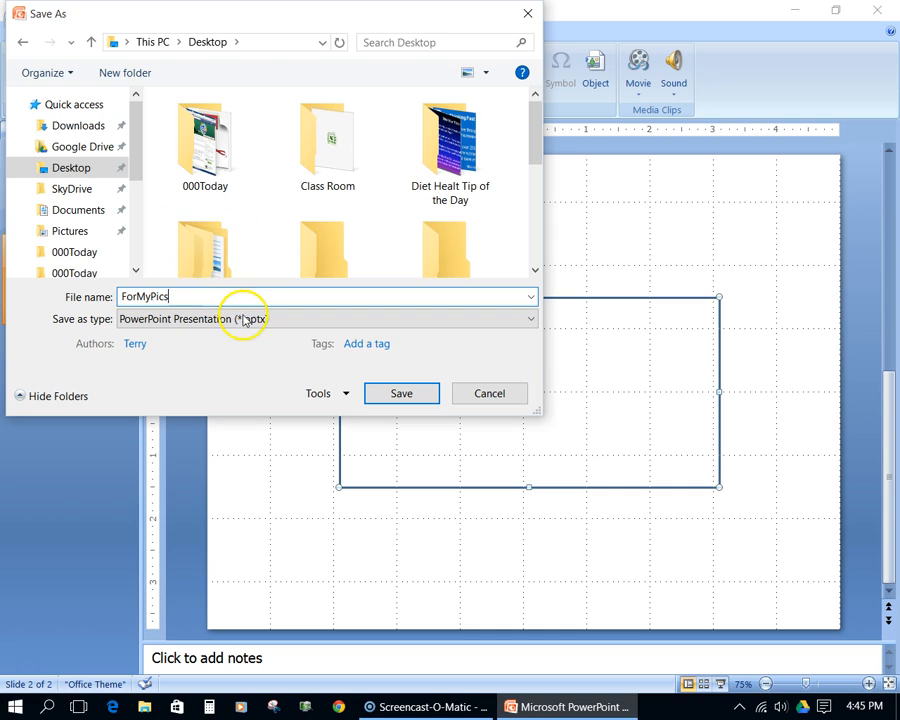
click(401, 393)
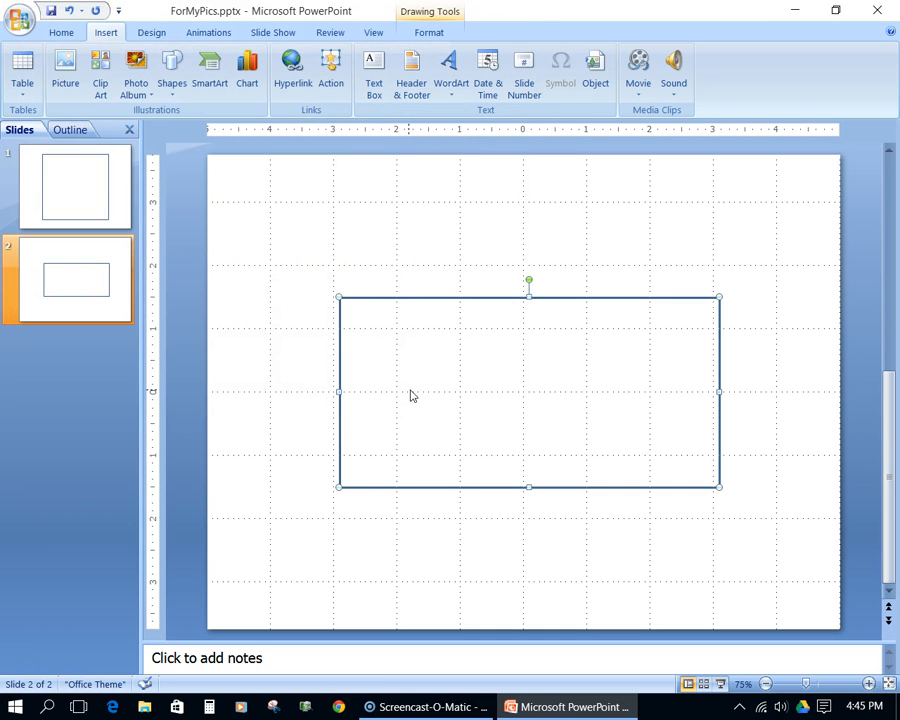
- Insert the picture FacebookForBusiness (2).png from the Desktop onto slide 2
click(302, 298)
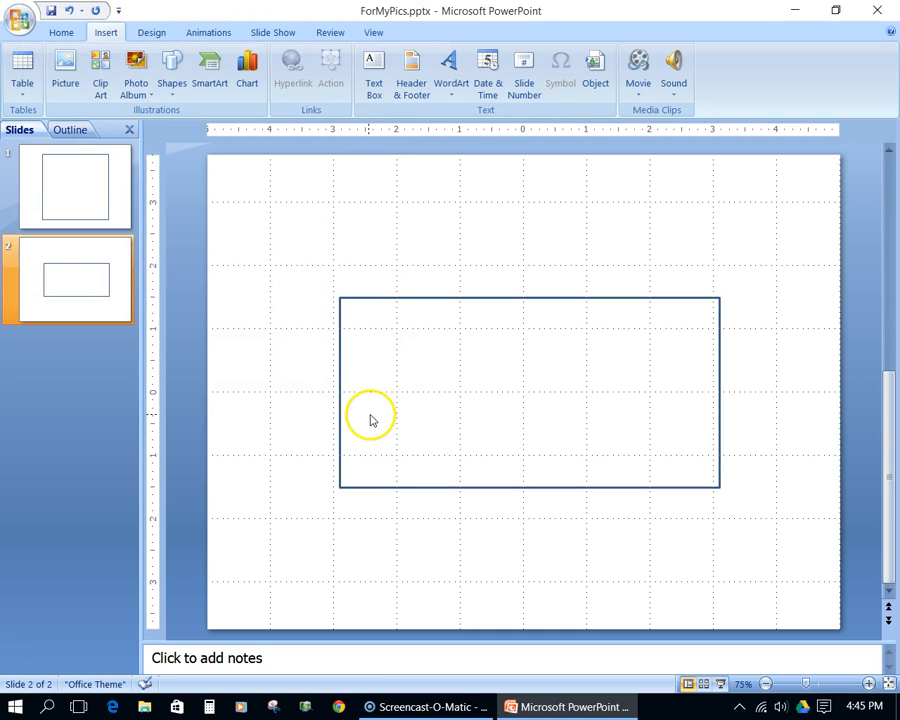
click(65, 68)
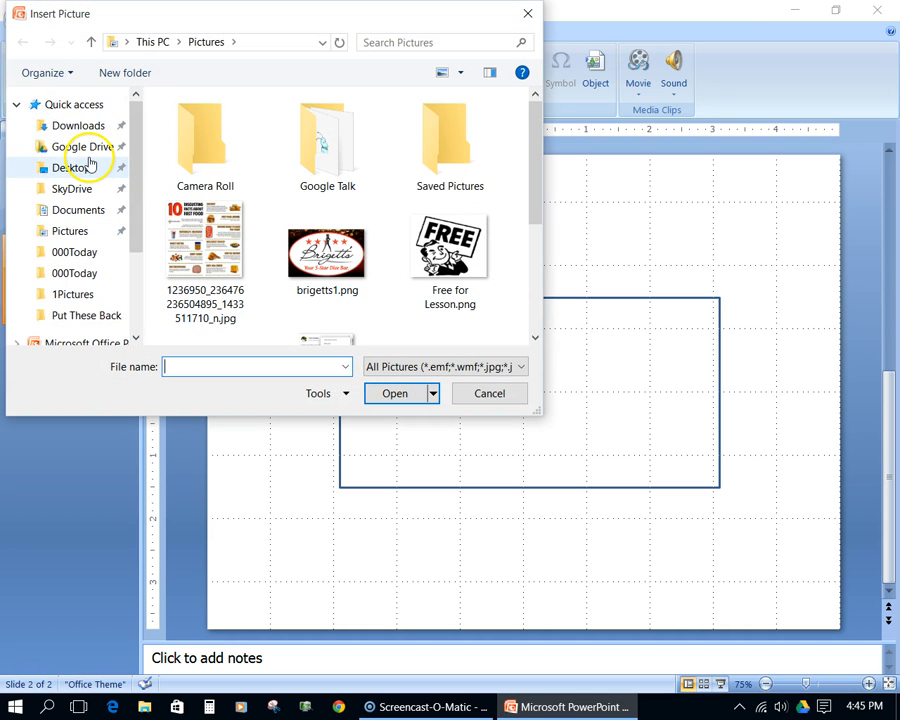
click(88, 167)
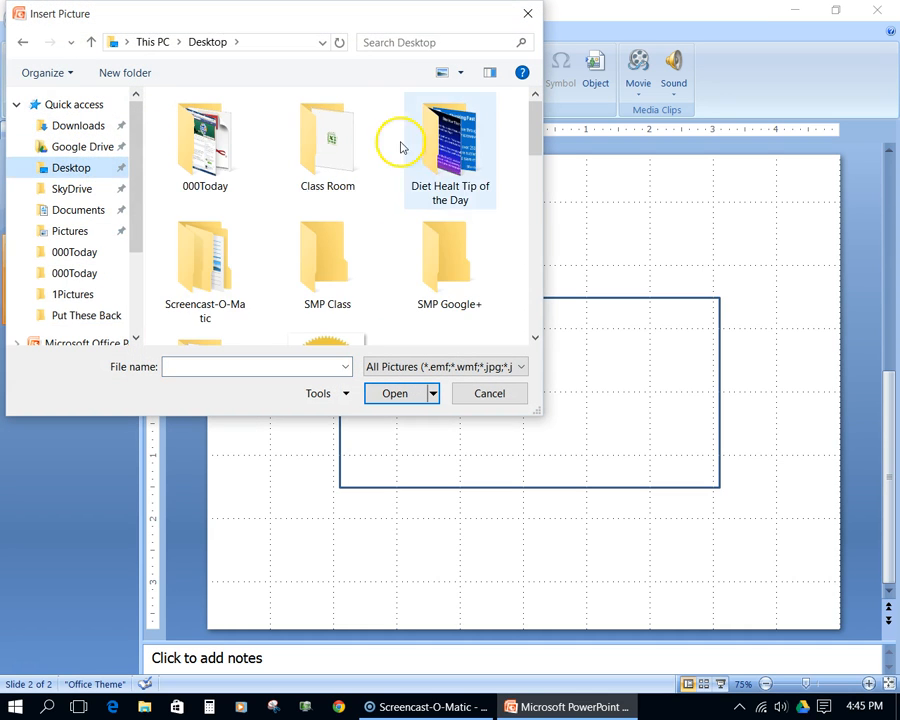
click(533, 241)
drag(537, 187, 536, 189)
click(214, 266)
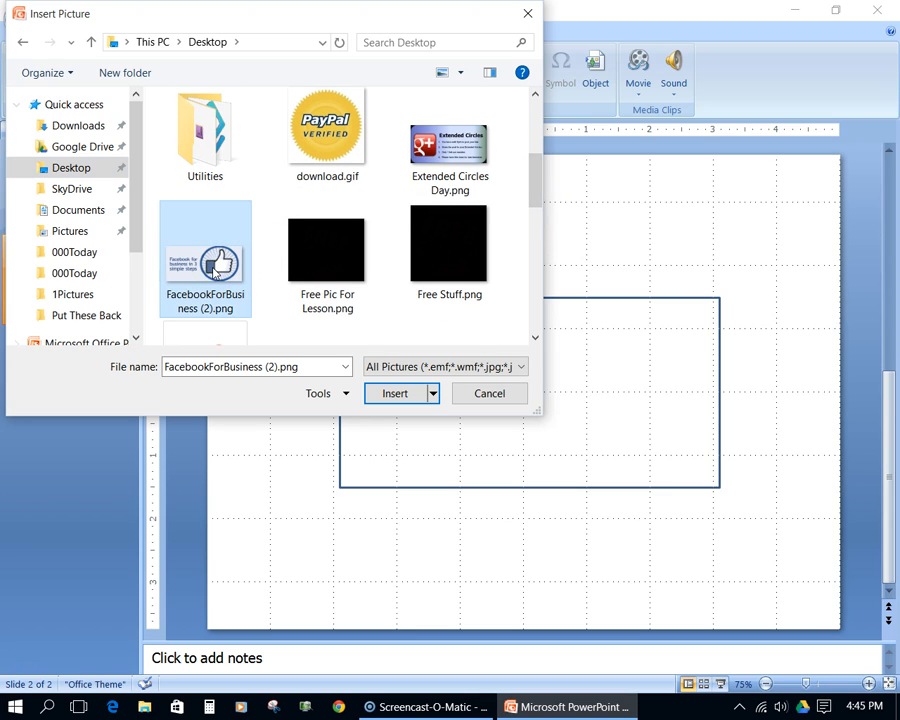
double_click(214, 266)
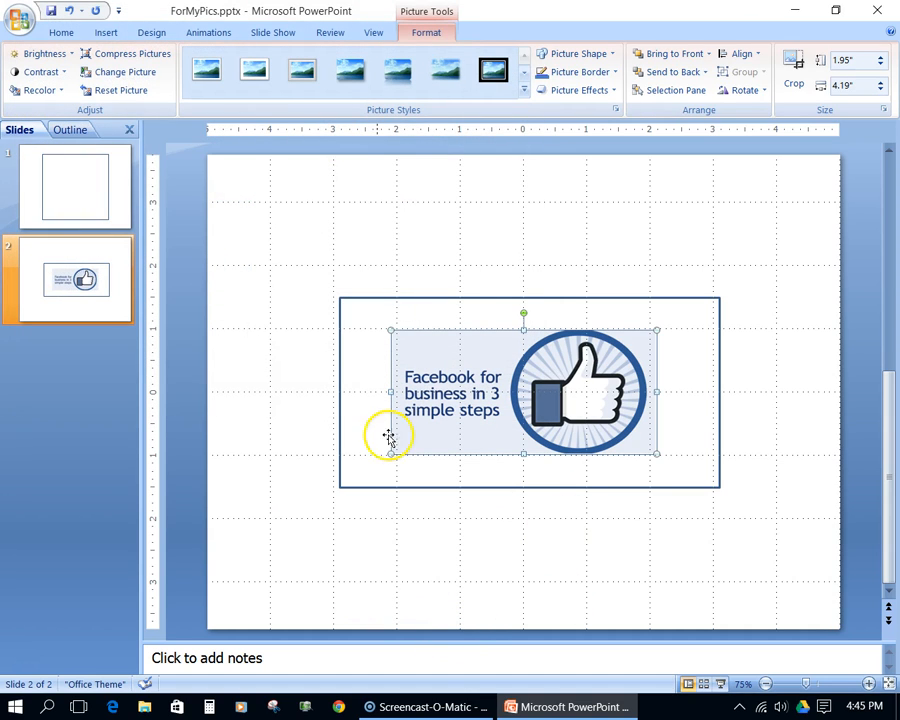
- Stretch the inserted picture to fill the rectangle frame on slide 2, 3 inches high and 6 inches wide
drag(390, 330, 341, 307)
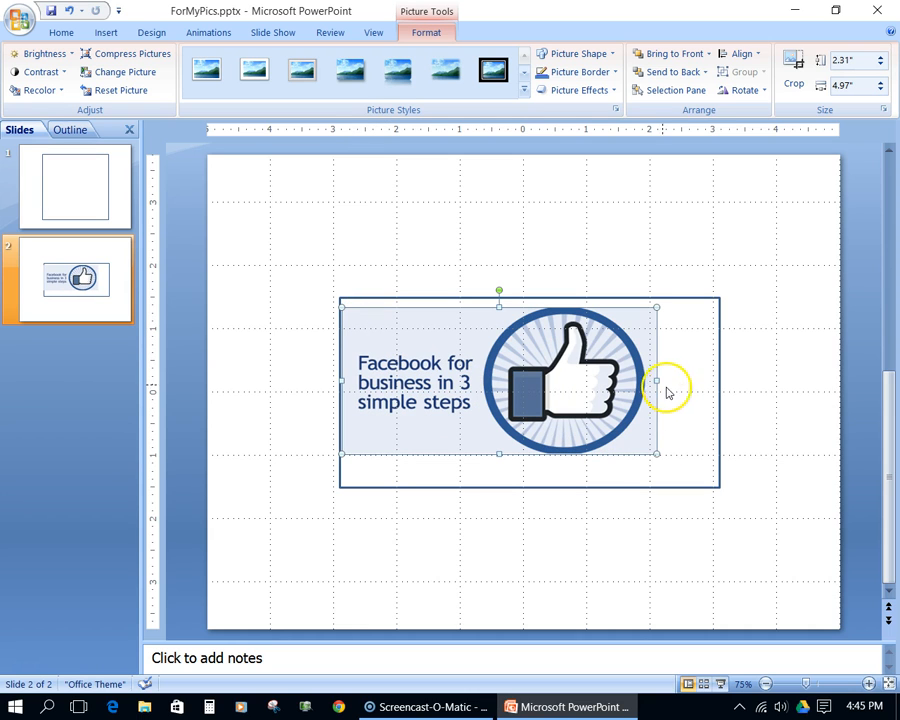
drag(656, 380, 719, 374)
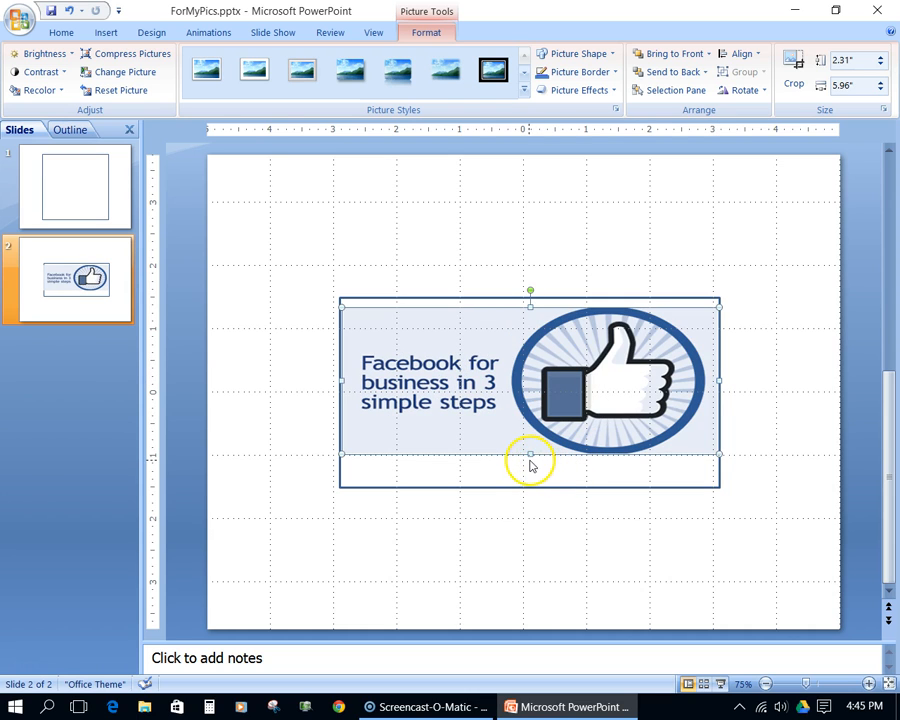
drag(530, 455, 526, 487)
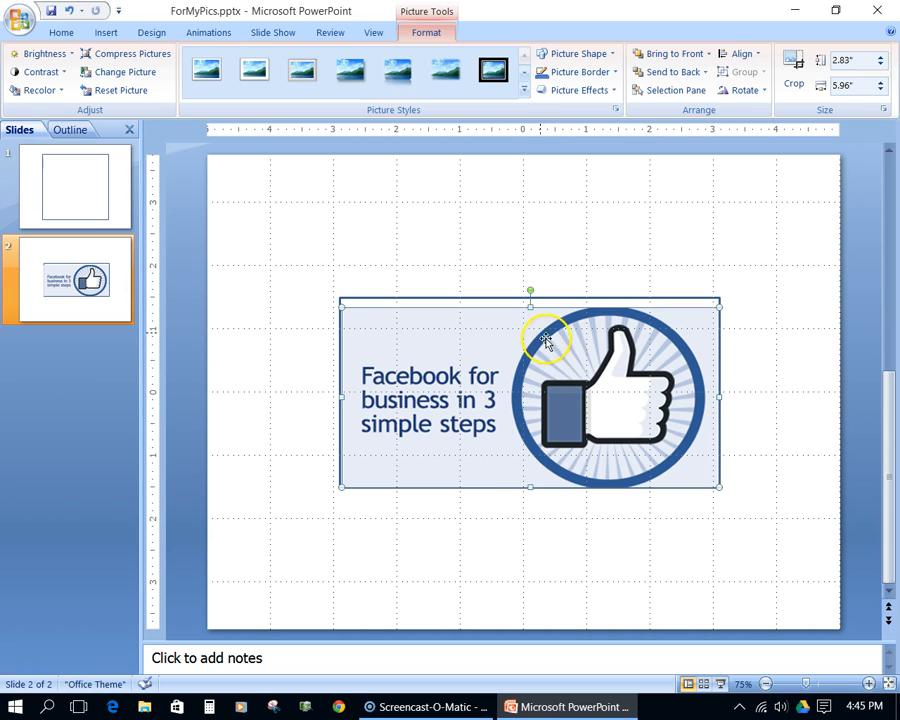
drag(530, 306, 528, 296)
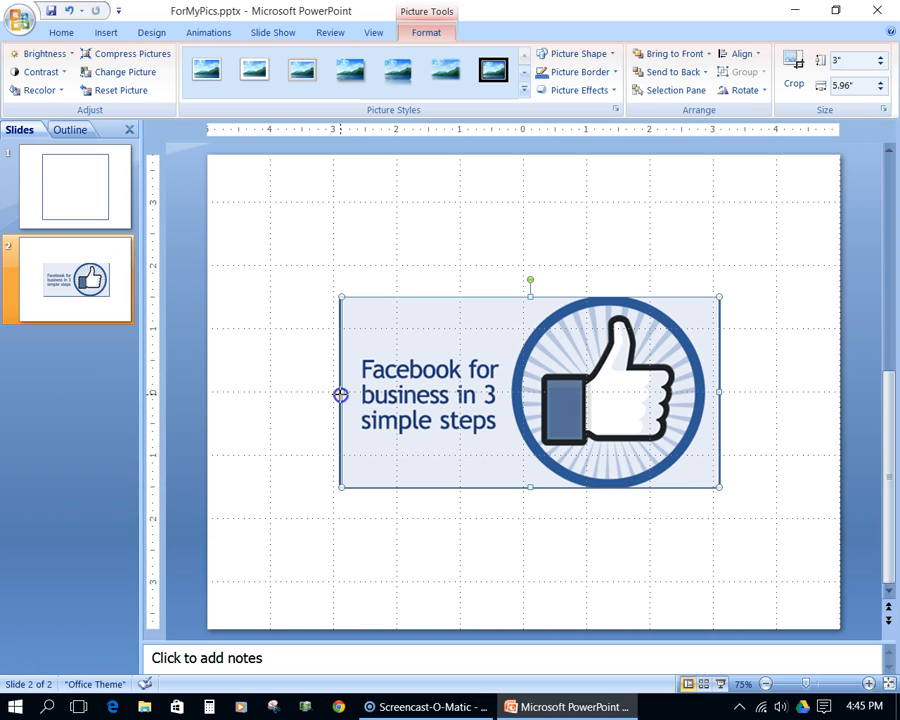
drag(341, 395, 340, 395)
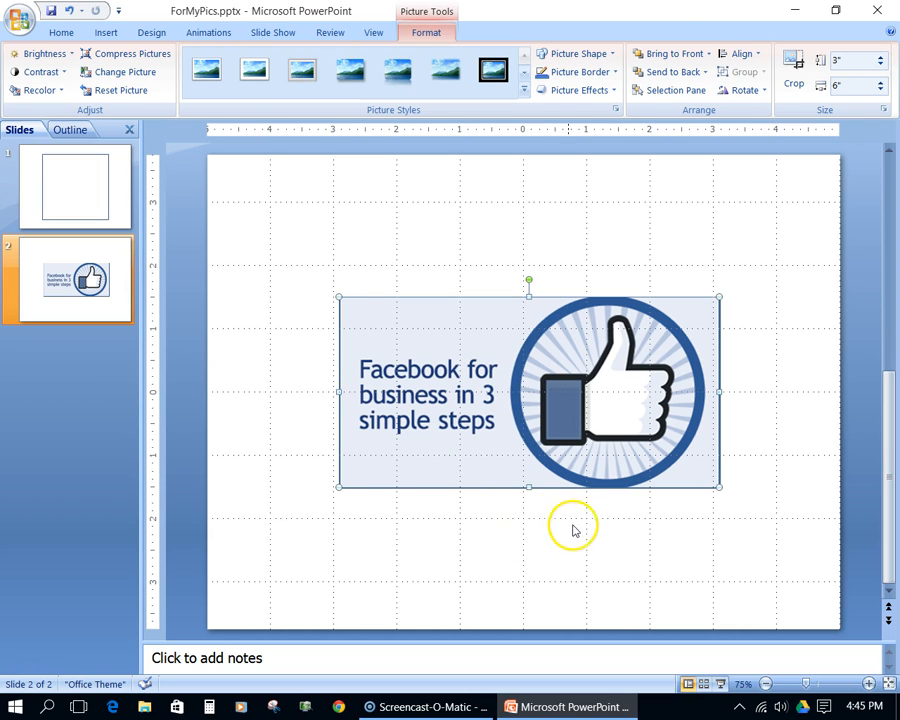
click(578, 532)
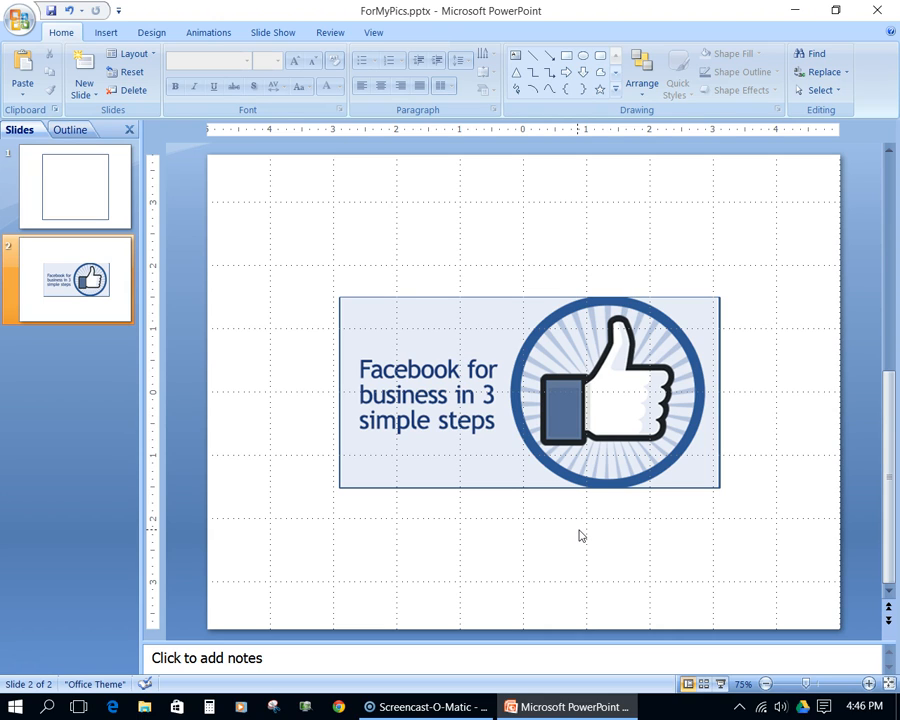
- Save the picture and its frame together as a PNG picture named SocialMediaPhoenixClass on the Desktop
click(563, 372)
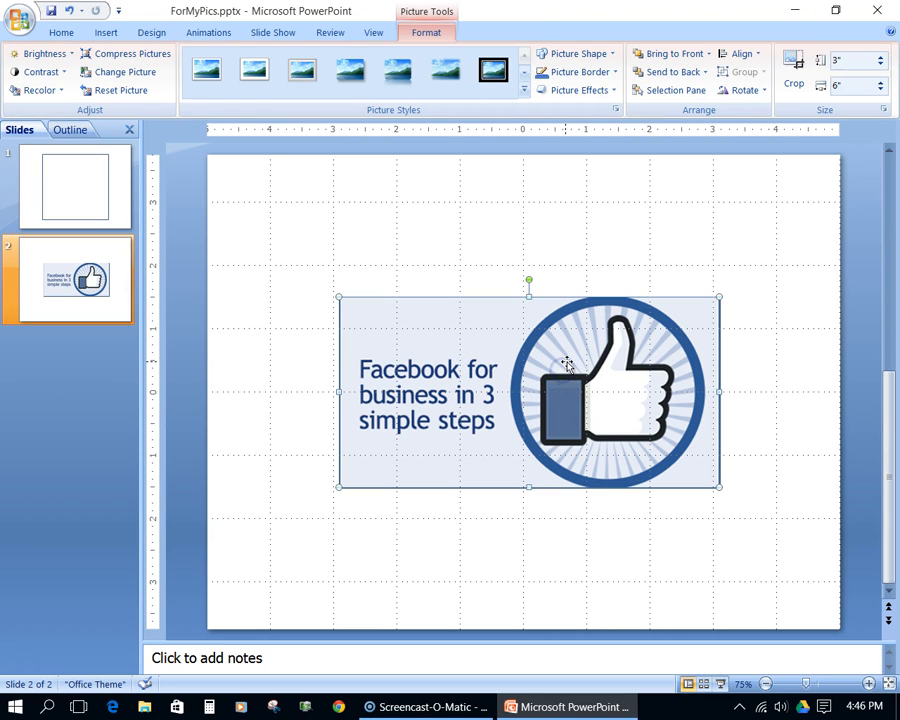
key(ctrl+a)
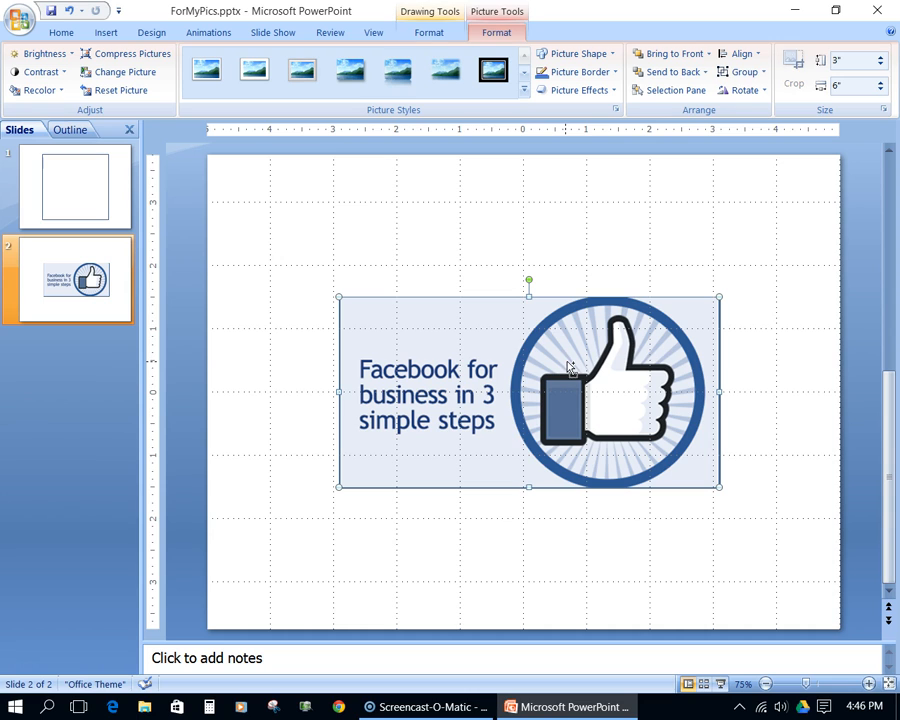
right_click(567, 363)
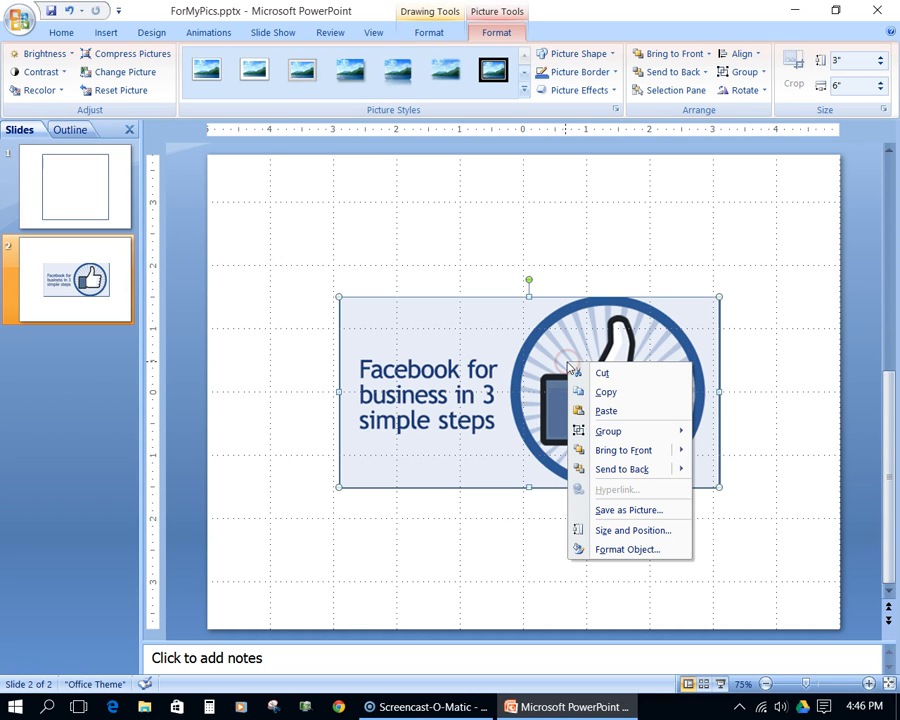
click(608, 511)
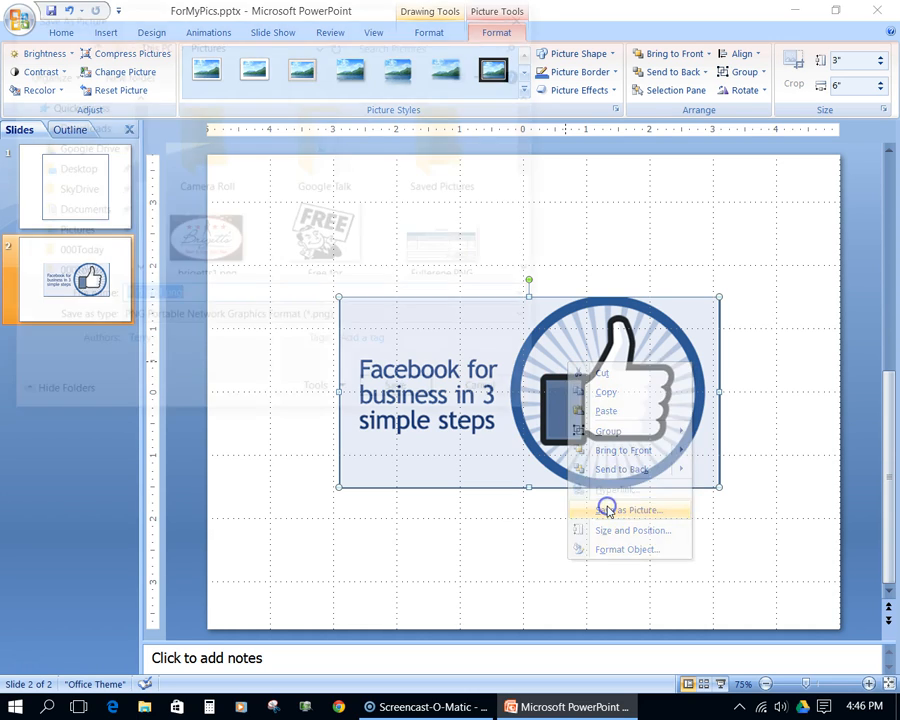
click(86, 165)
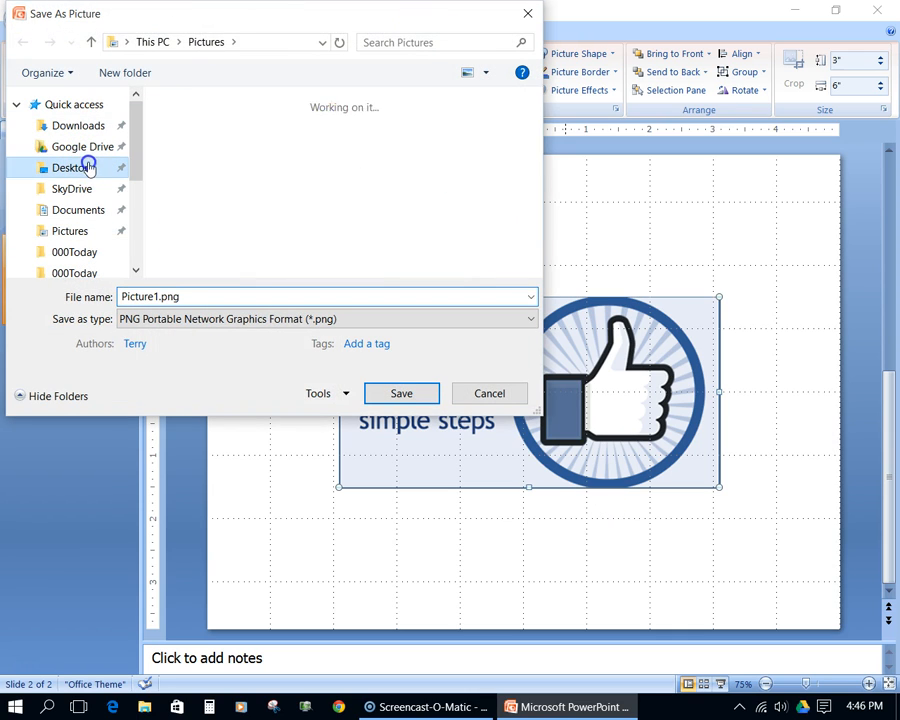
double_click(176, 296)
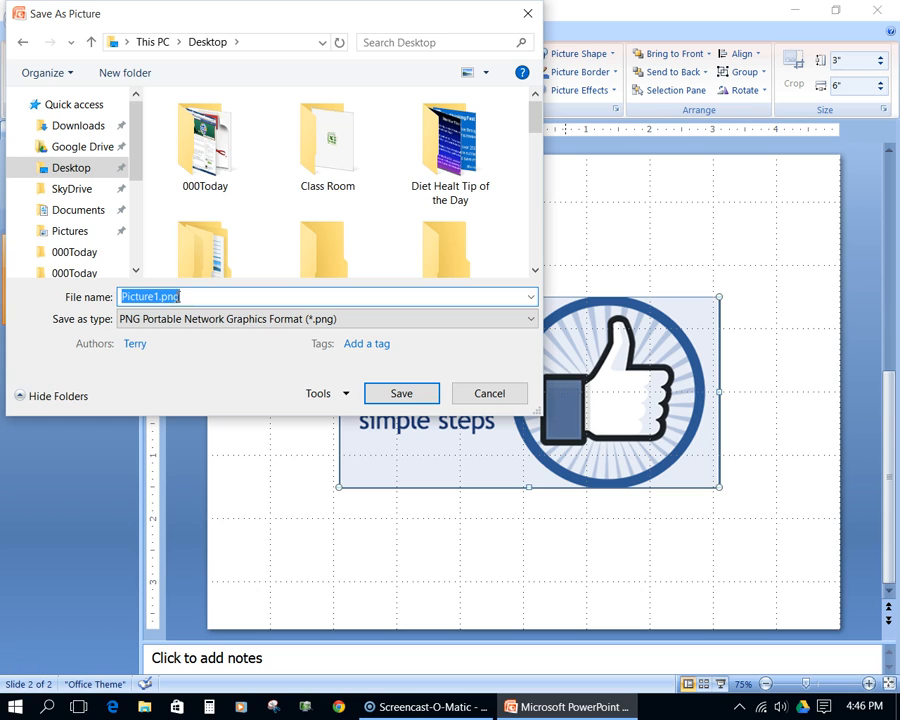
text(Socia)
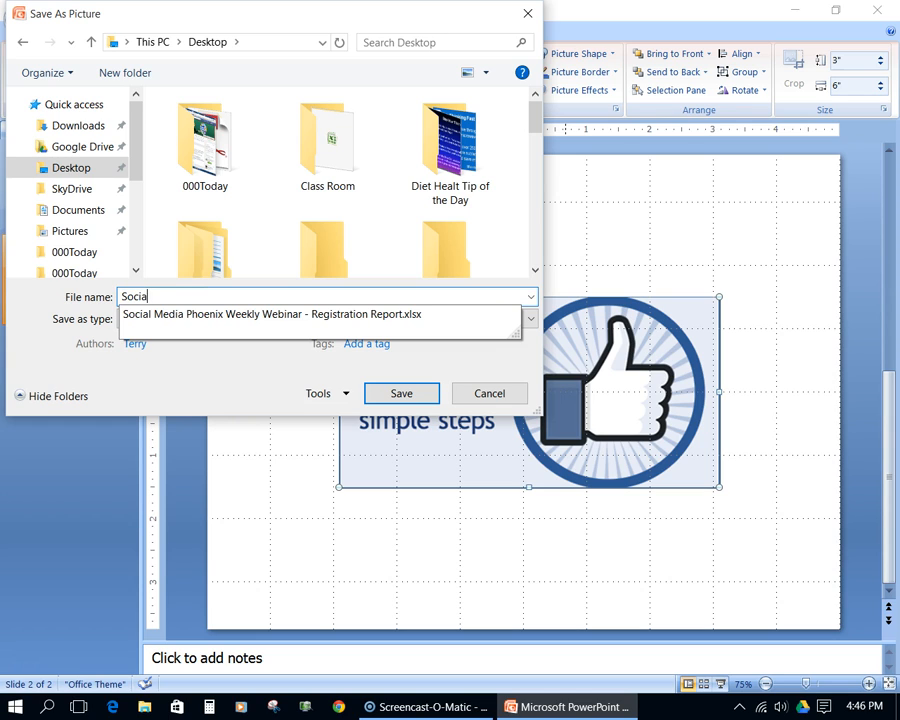
text(lMediaPhoenixClass)
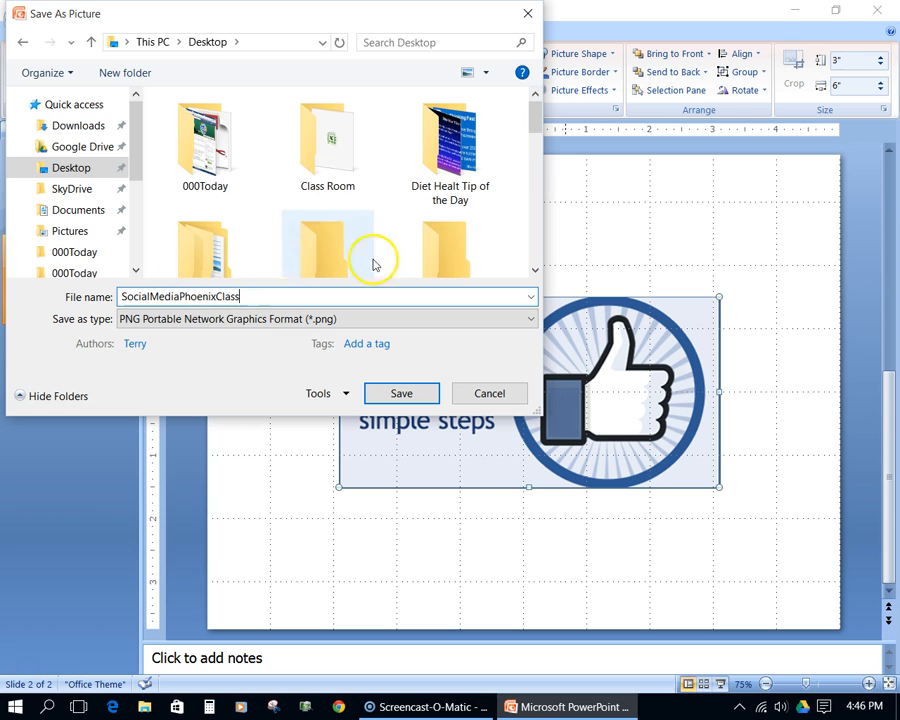
click(400, 394)
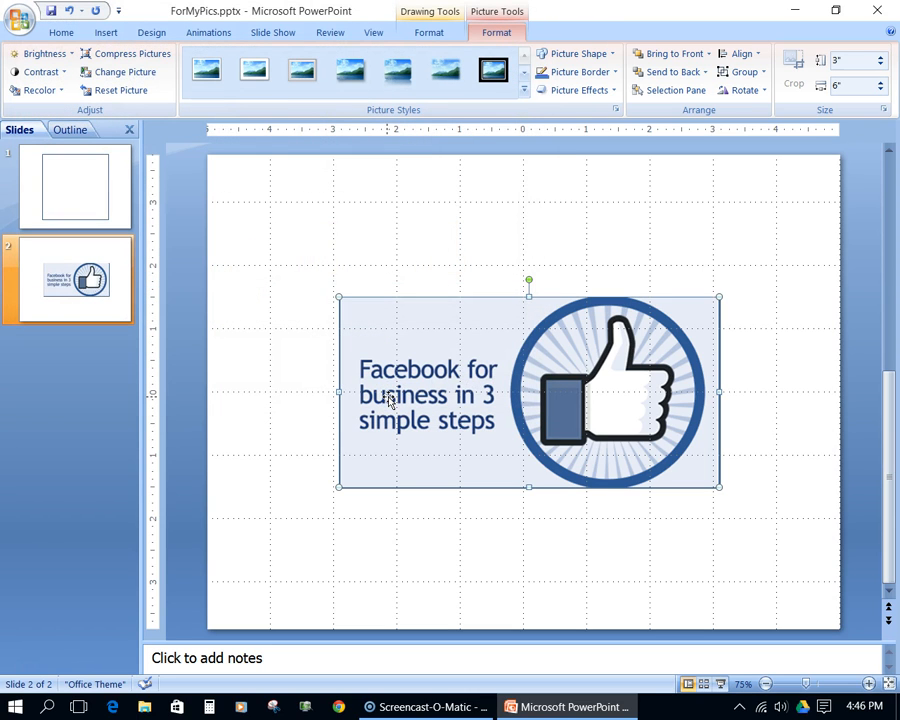
- Switch to the desktop, open the SocialMediaPhoenixClass picture in Microsoft Office Picture Manager and show the picture editing tools
click(795, 11)
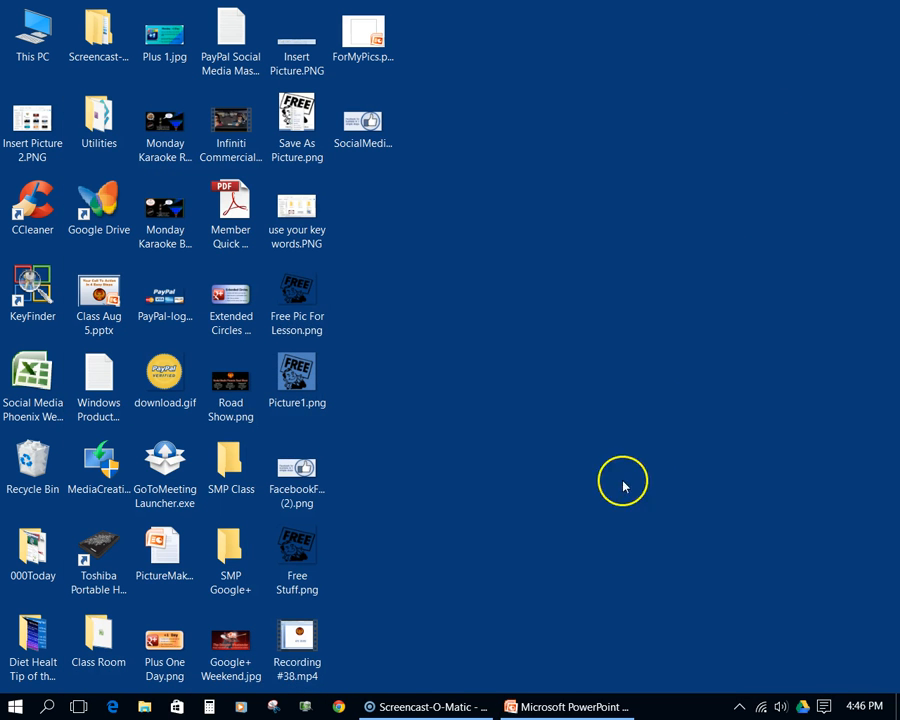
double_click(362, 143)
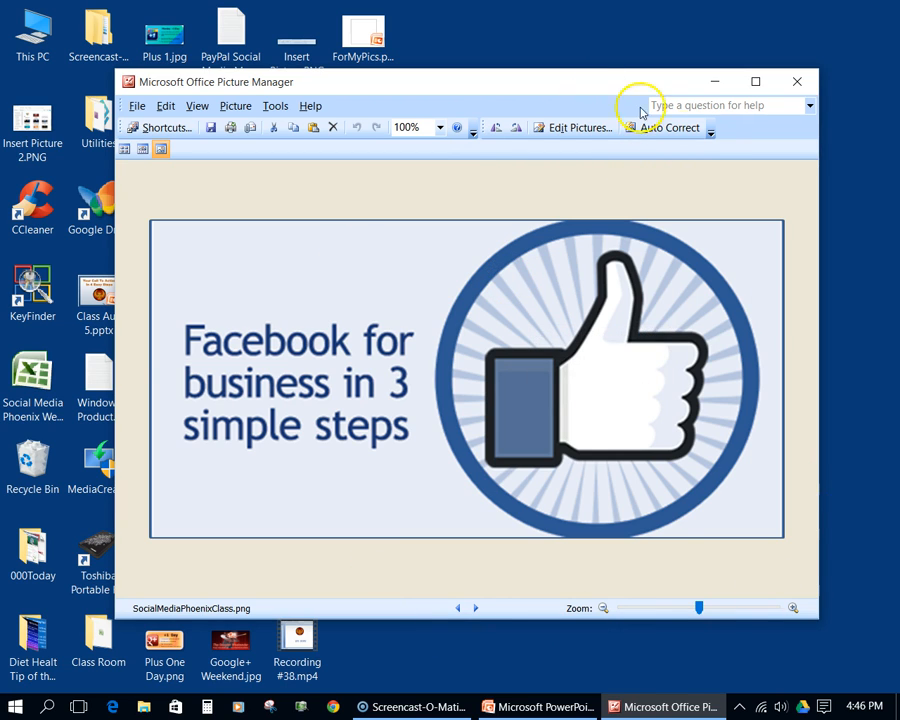
click(585, 128)
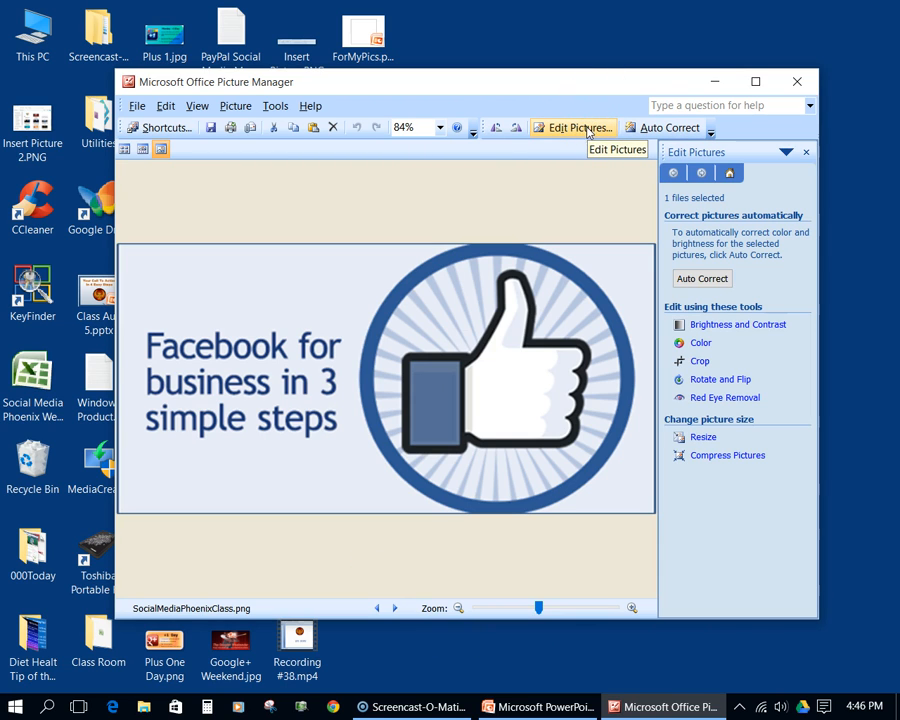
- Crop 3 pixels off the left, right, top and bottom edges of the picture
click(699, 361)
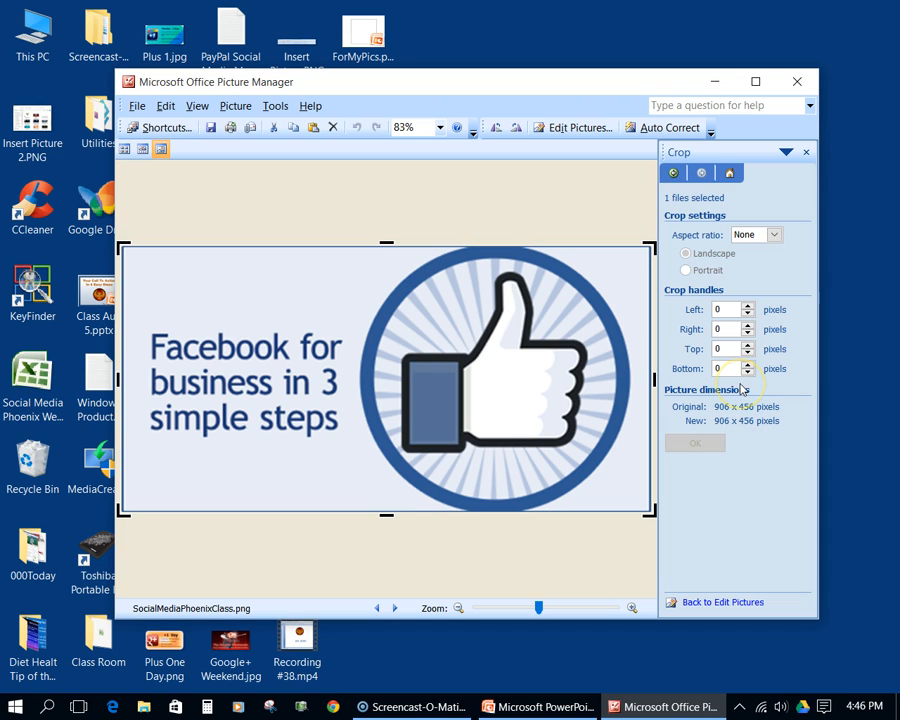
click(748, 308)
click(748, 308)
click(748, 308)
click(748, 326)
click(748, 326)
click(748, 326)
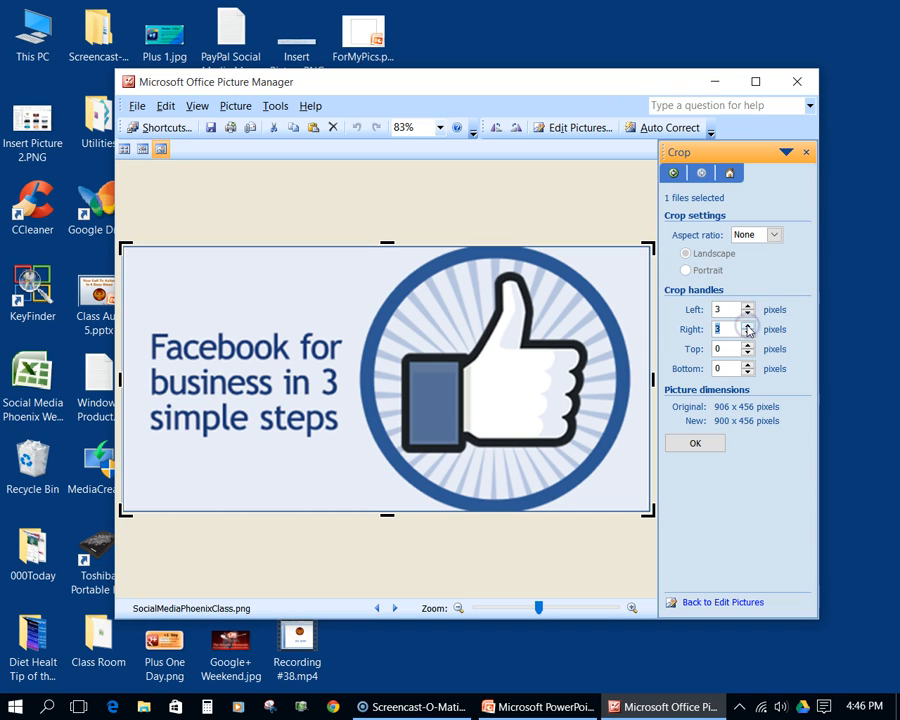
click(748, 345)
click(748, 345)
click(748, 345)
click(748, 365)
click(748, 365)
click(748, 365)
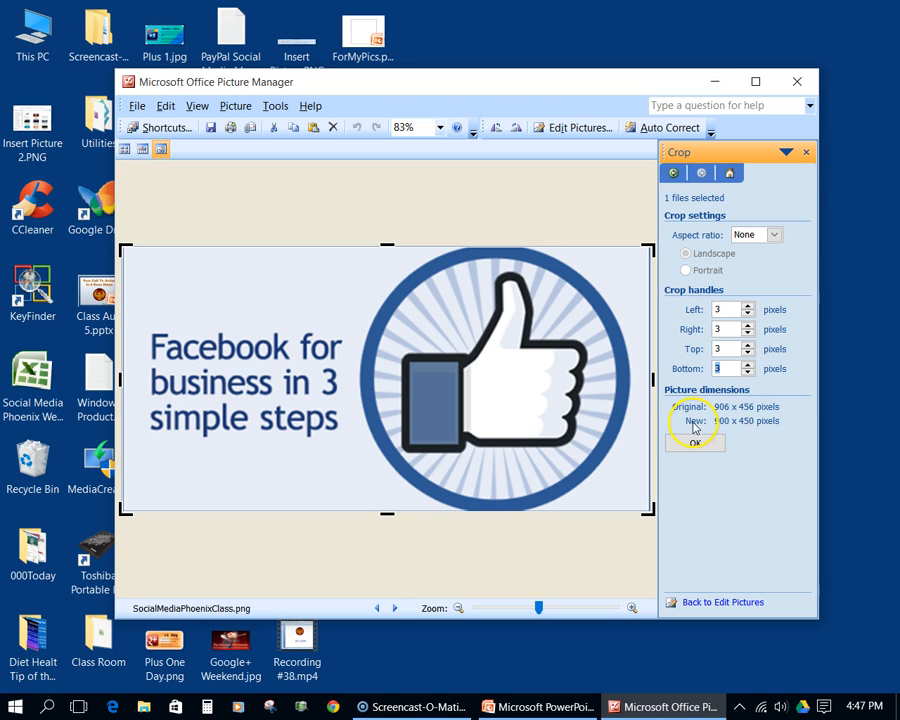
click(694, 443)
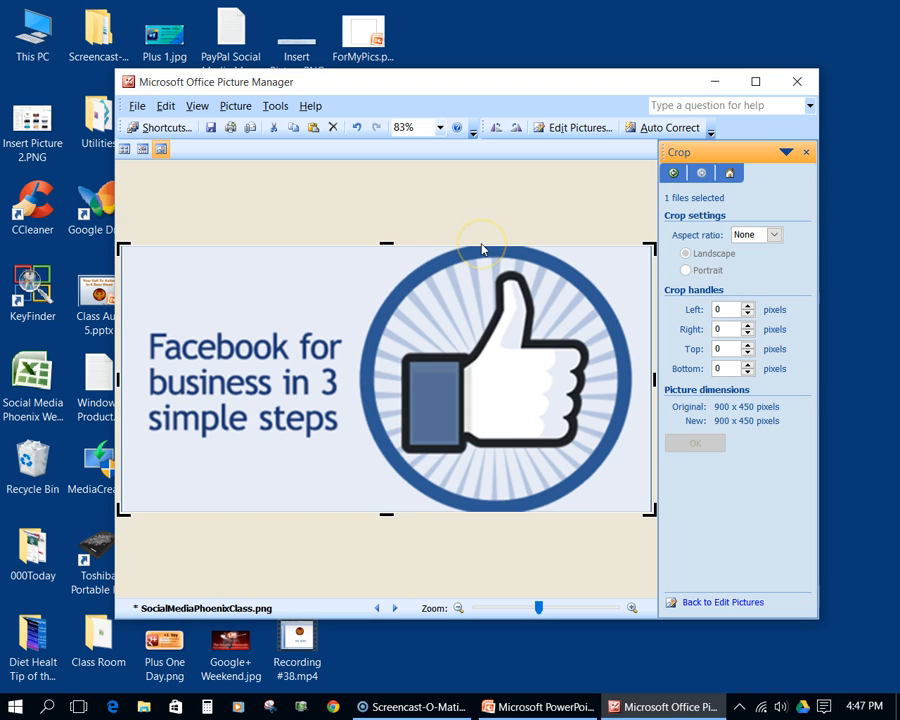
- Resize the picture to a custom size of 650 x 325 pixels and save the file
click(566, 128)
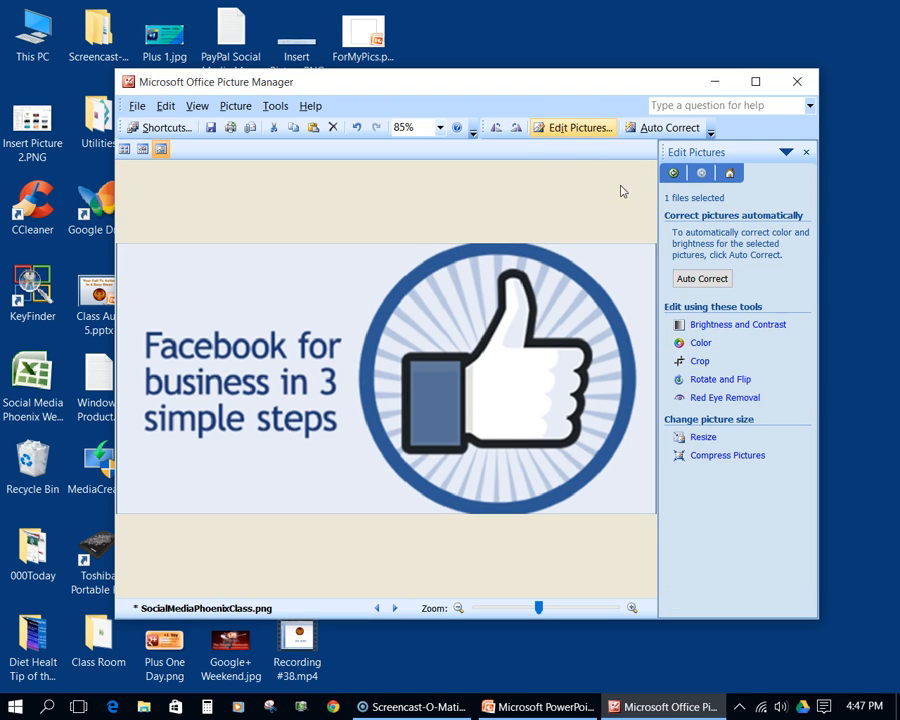
click(702, 439)
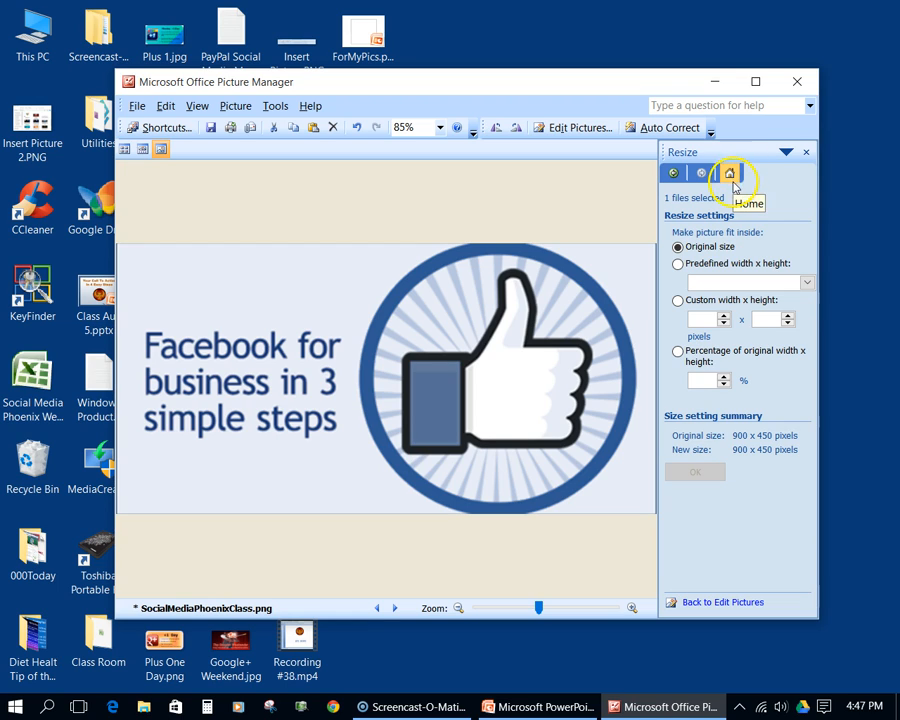
click(704, 318)
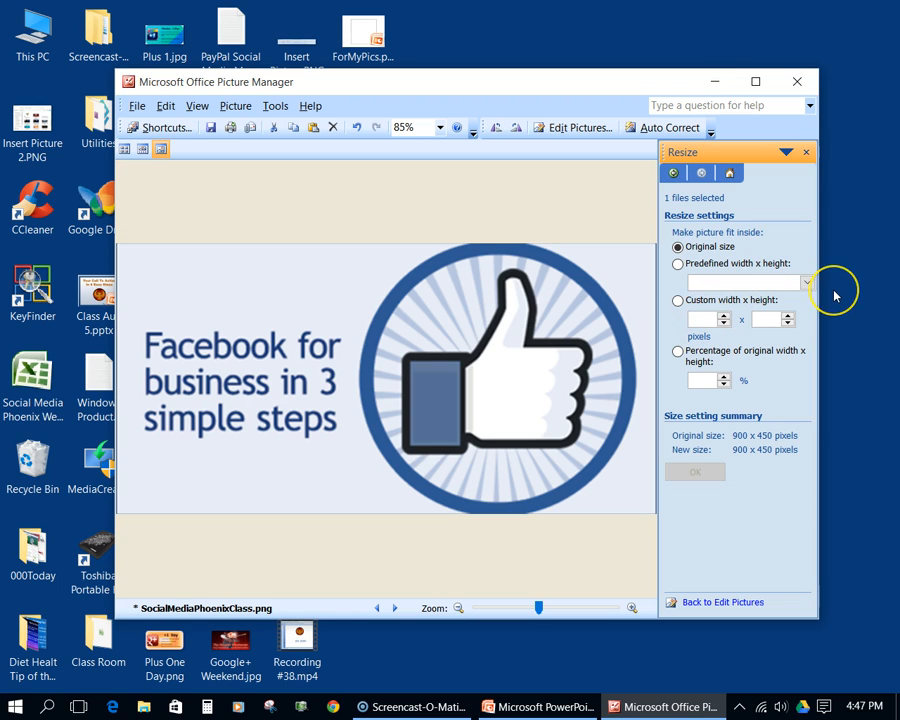
text(6)
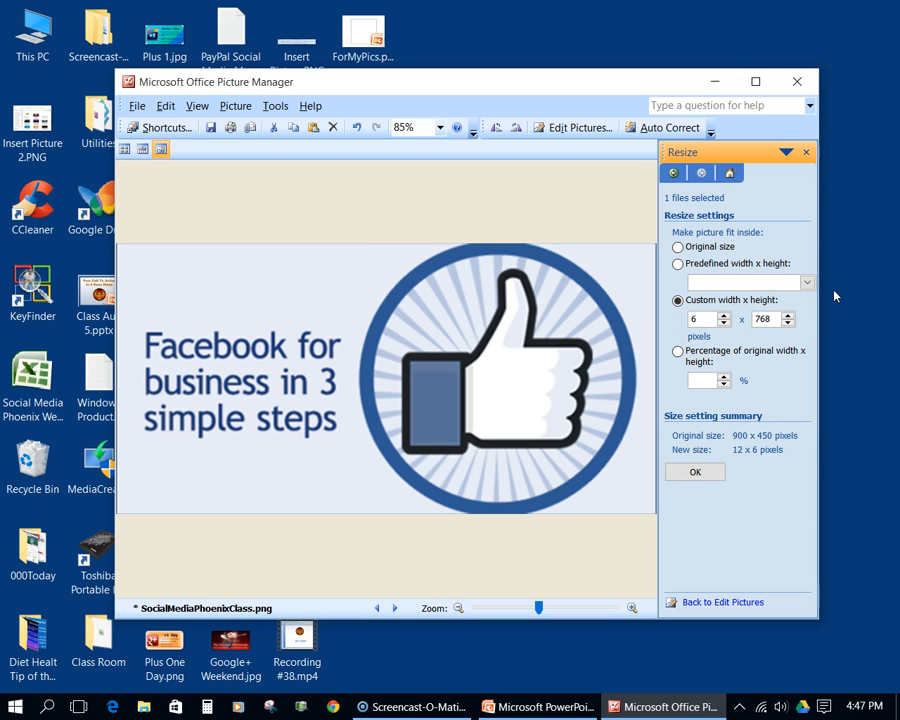
text(50)
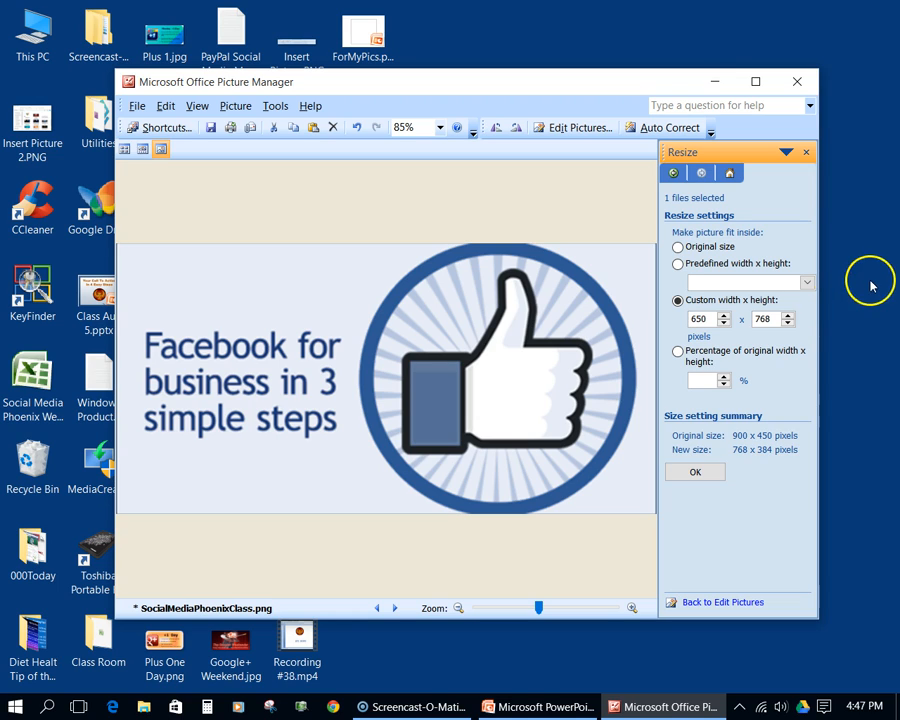
double_click(775, 318)
text(325)
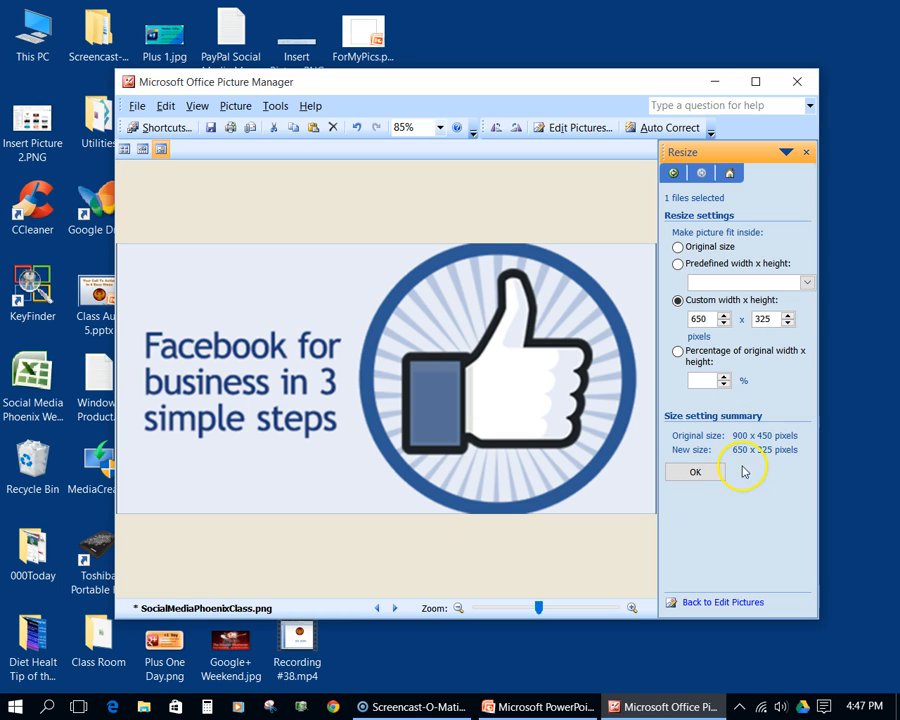
click(697, 480)
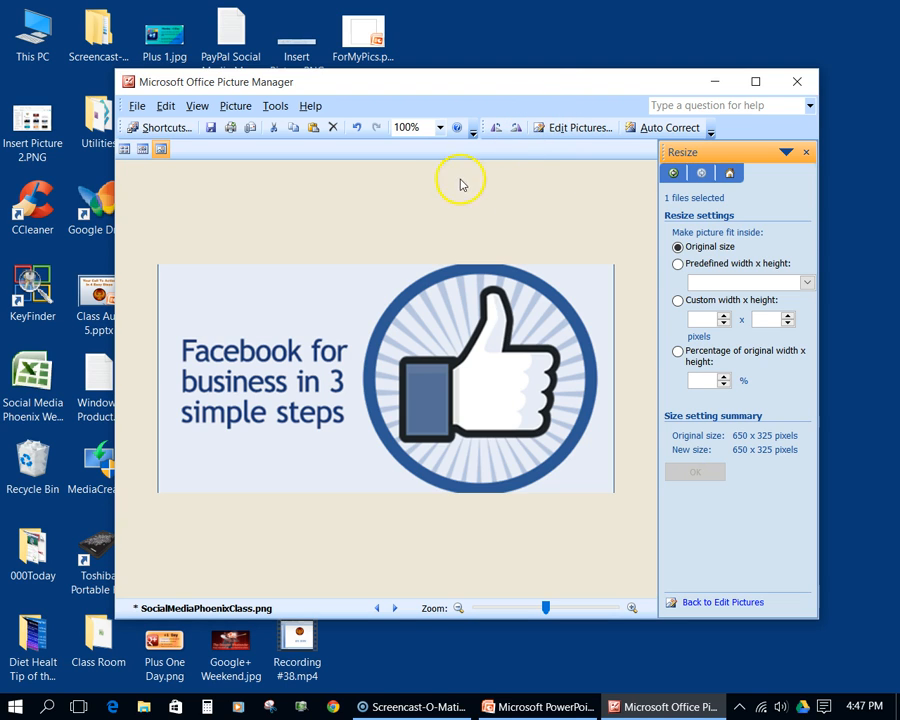
click(211, 127)
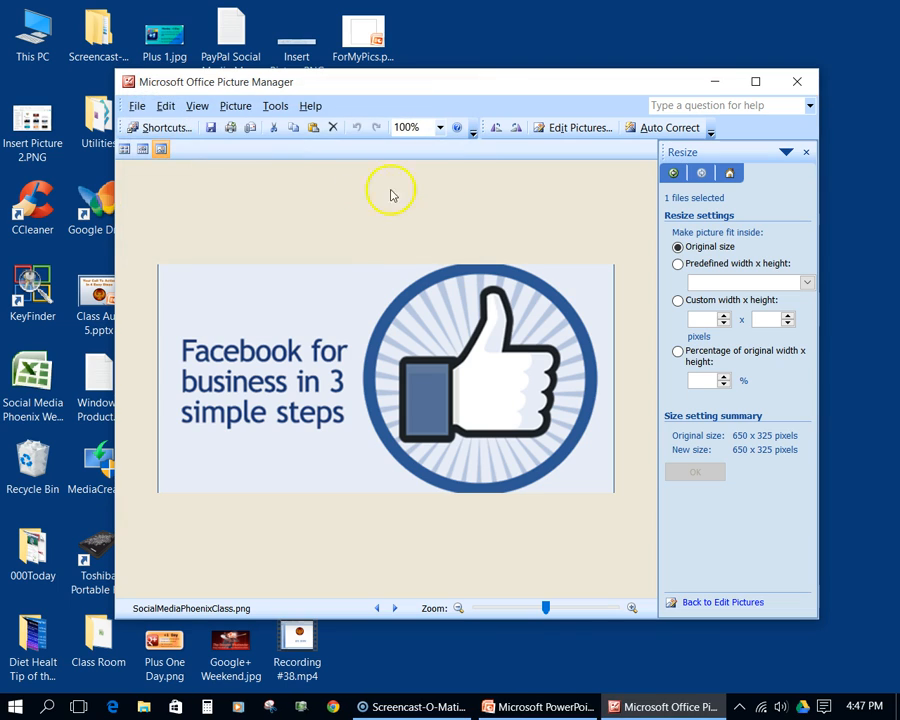
- Apply Auto Correct to the SocialMediaPhoenixClass picture, then close Picture Manager and save the changes
click(660, 130)
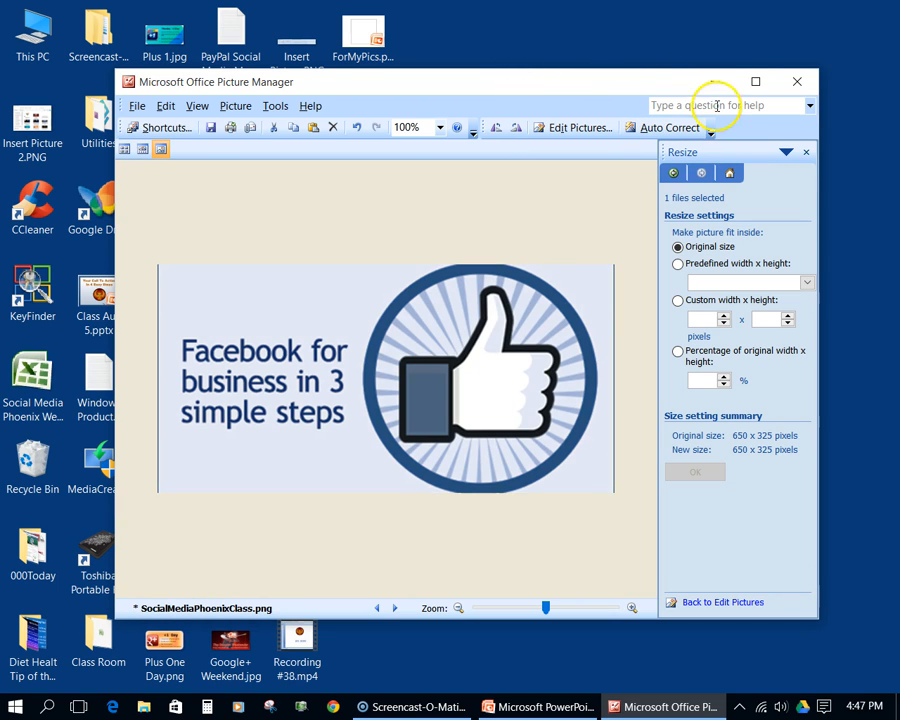
click(795, 84)
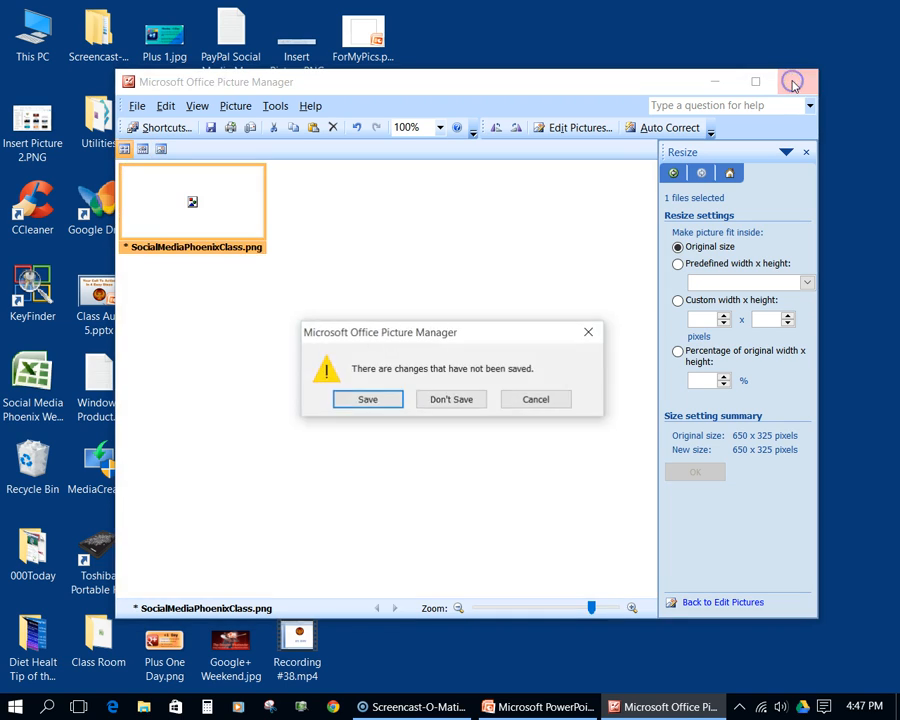
click(352, 403)
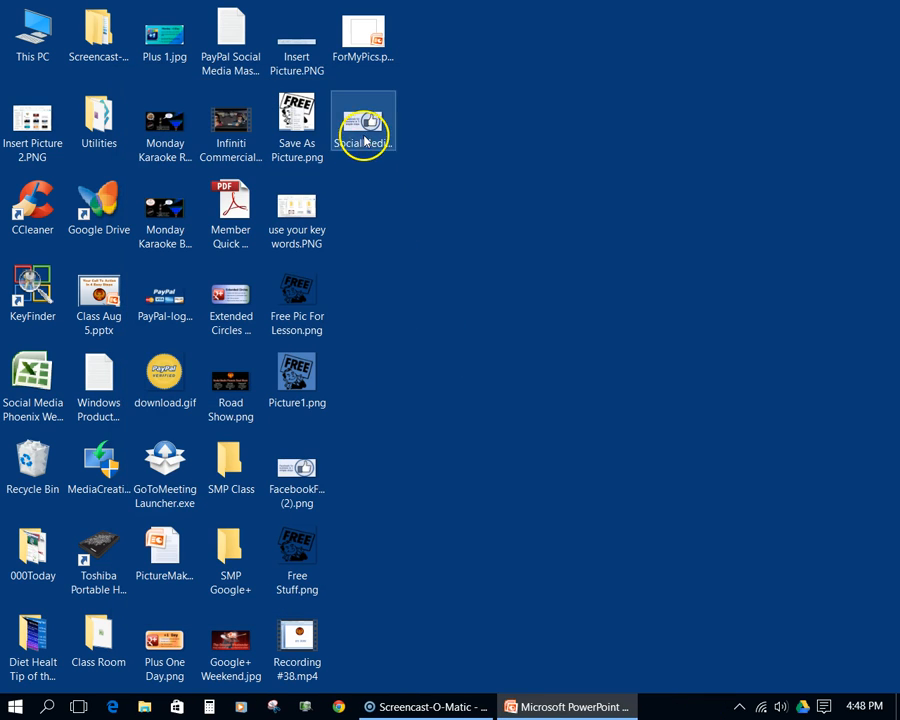
- Reopen the saved SocialMediaPhoenixClass picture from the desktop to check it, then close it and return to the ForMyPics presentation in PowerPoint
double_click(365, 140)
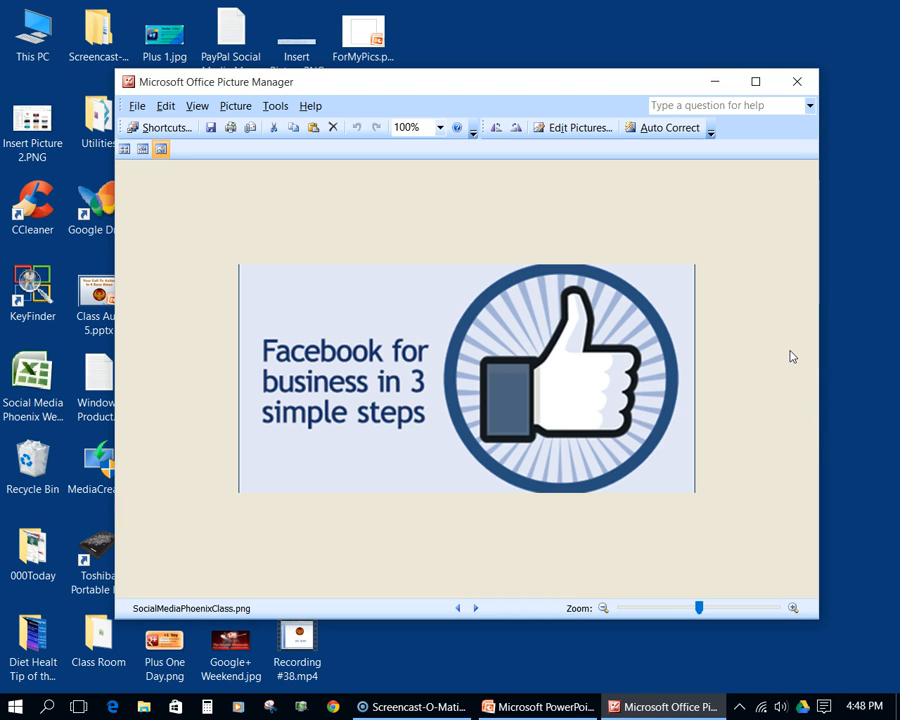
click(801, 84)
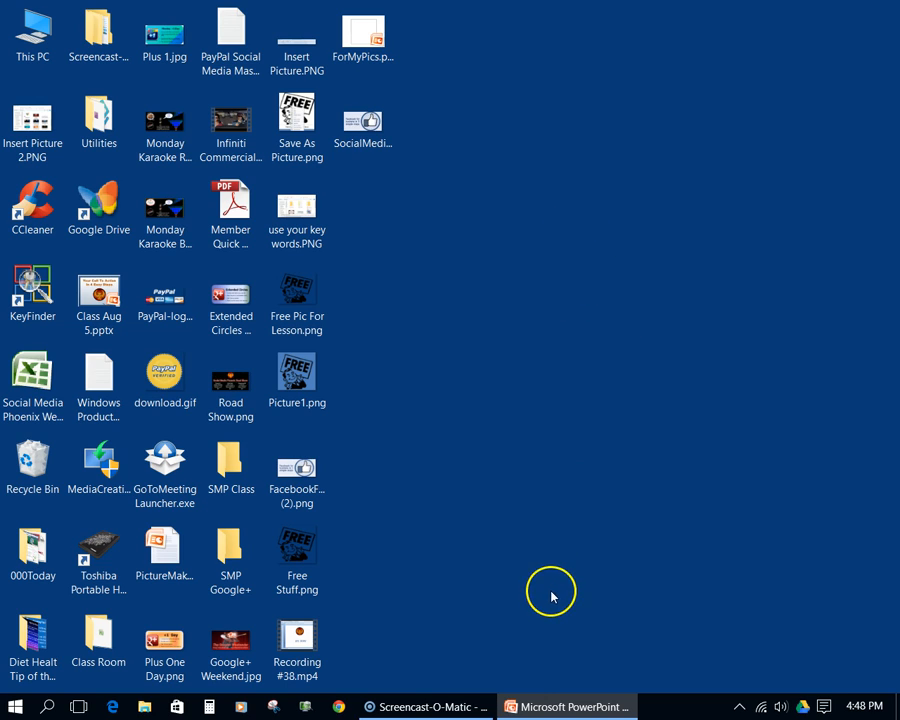
click(571, 709)
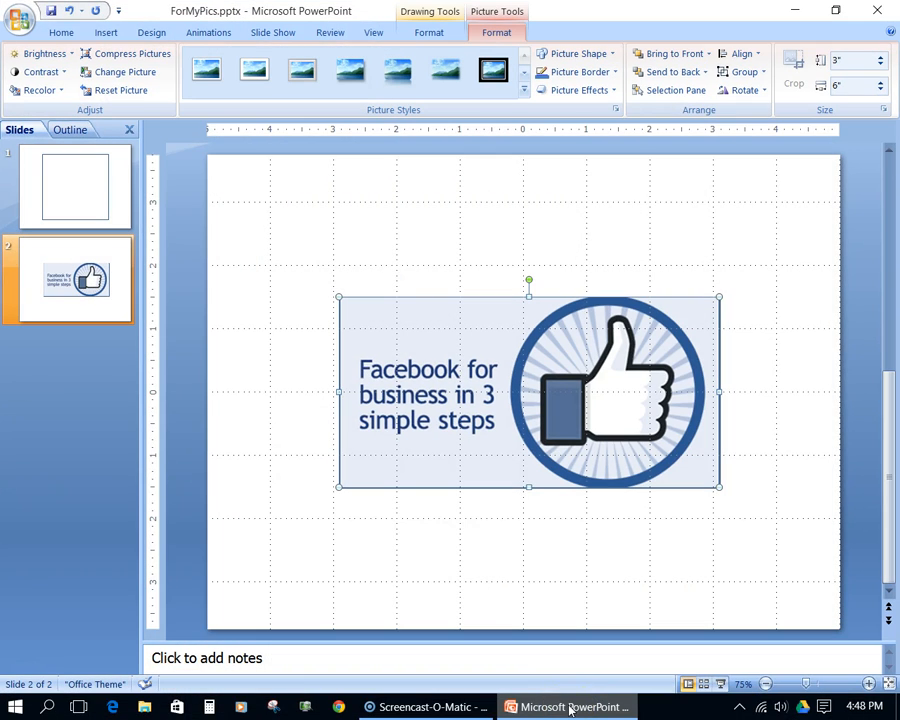